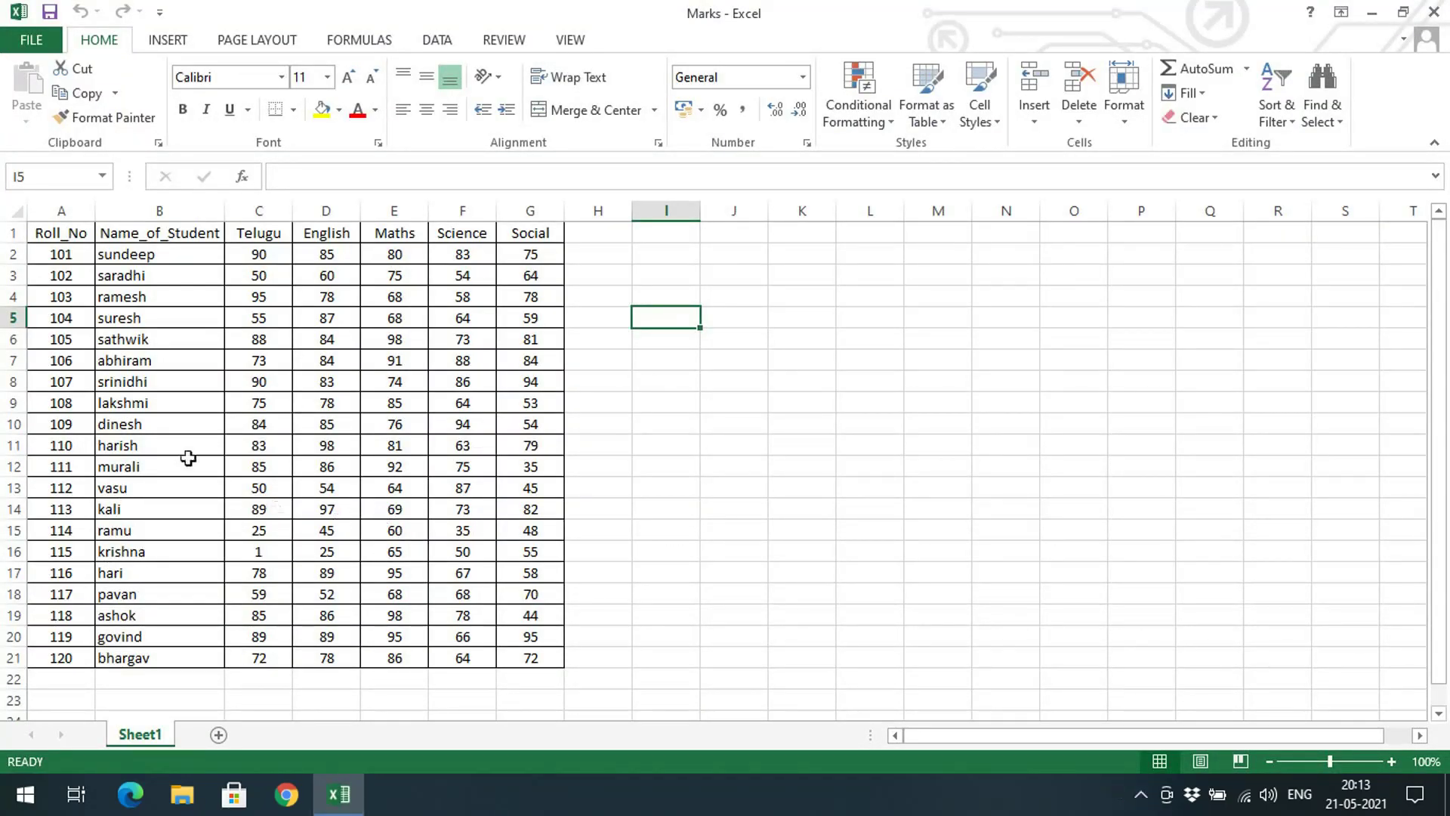
Protect Sheet1 with a confirmed password, allowing only selection of locked and unlocked cells
left_click(899, 596)
left_click(501, 42)
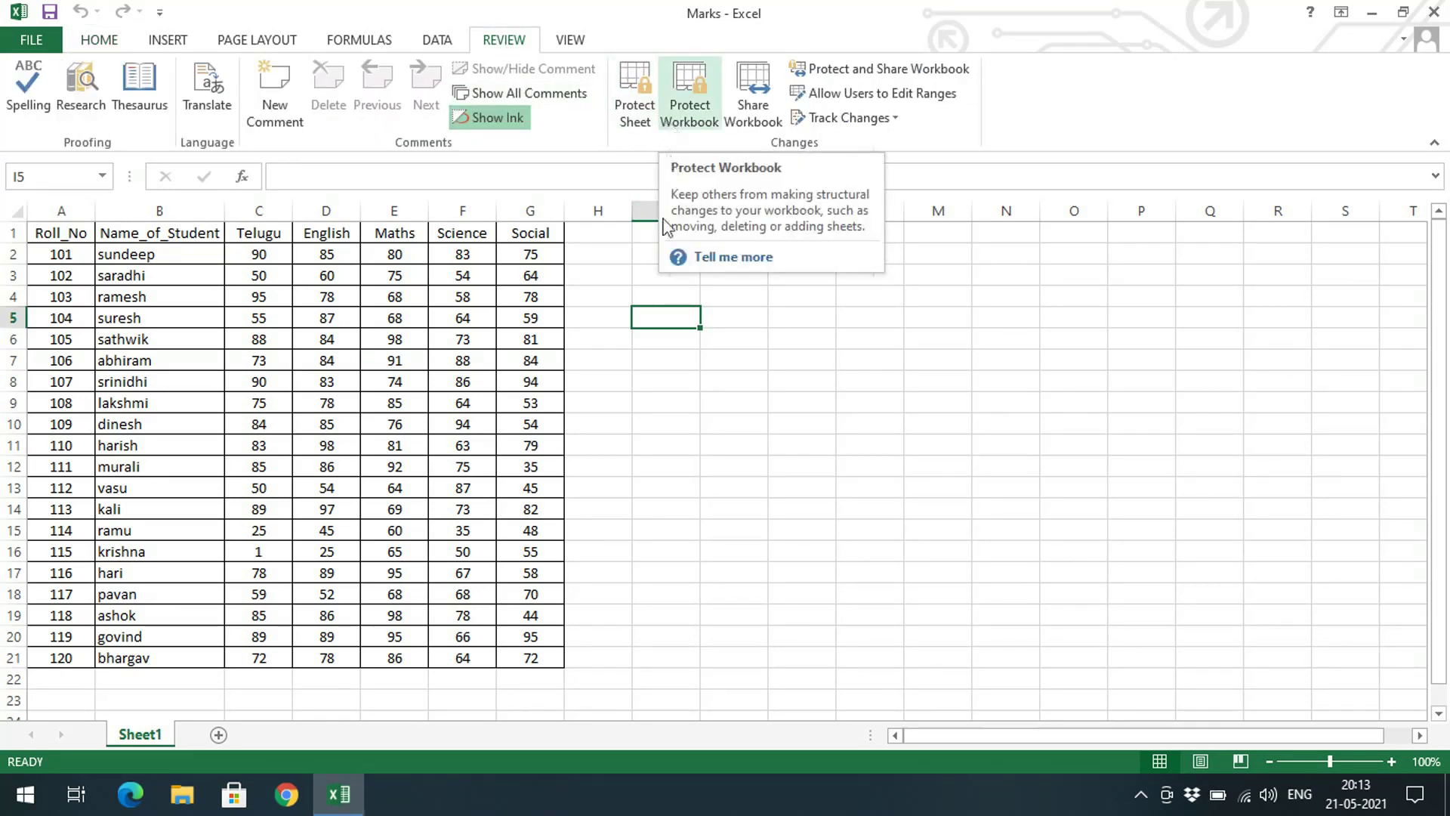
key("XF86MonBrightnessUp")
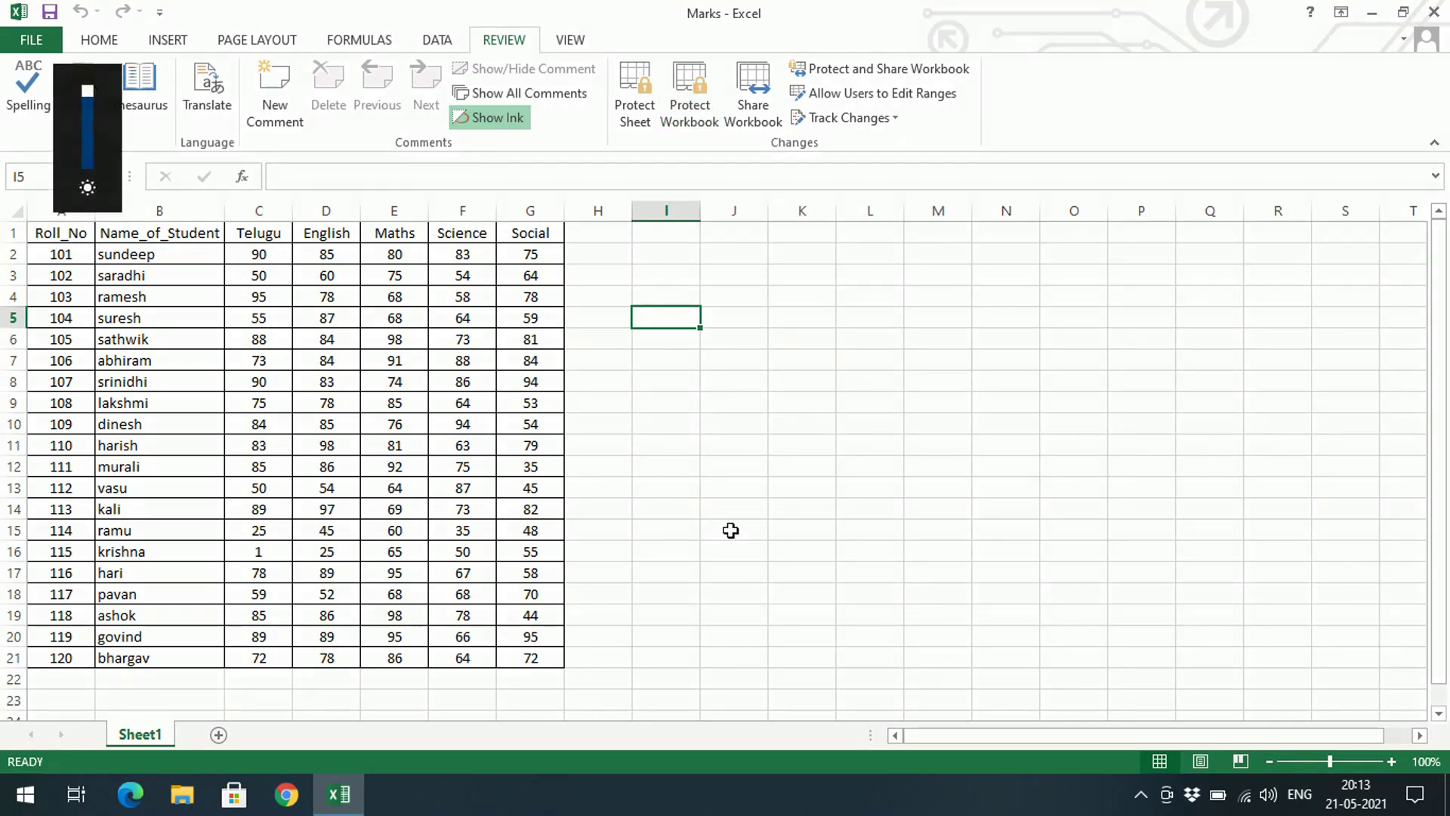
left_click(648, 123)
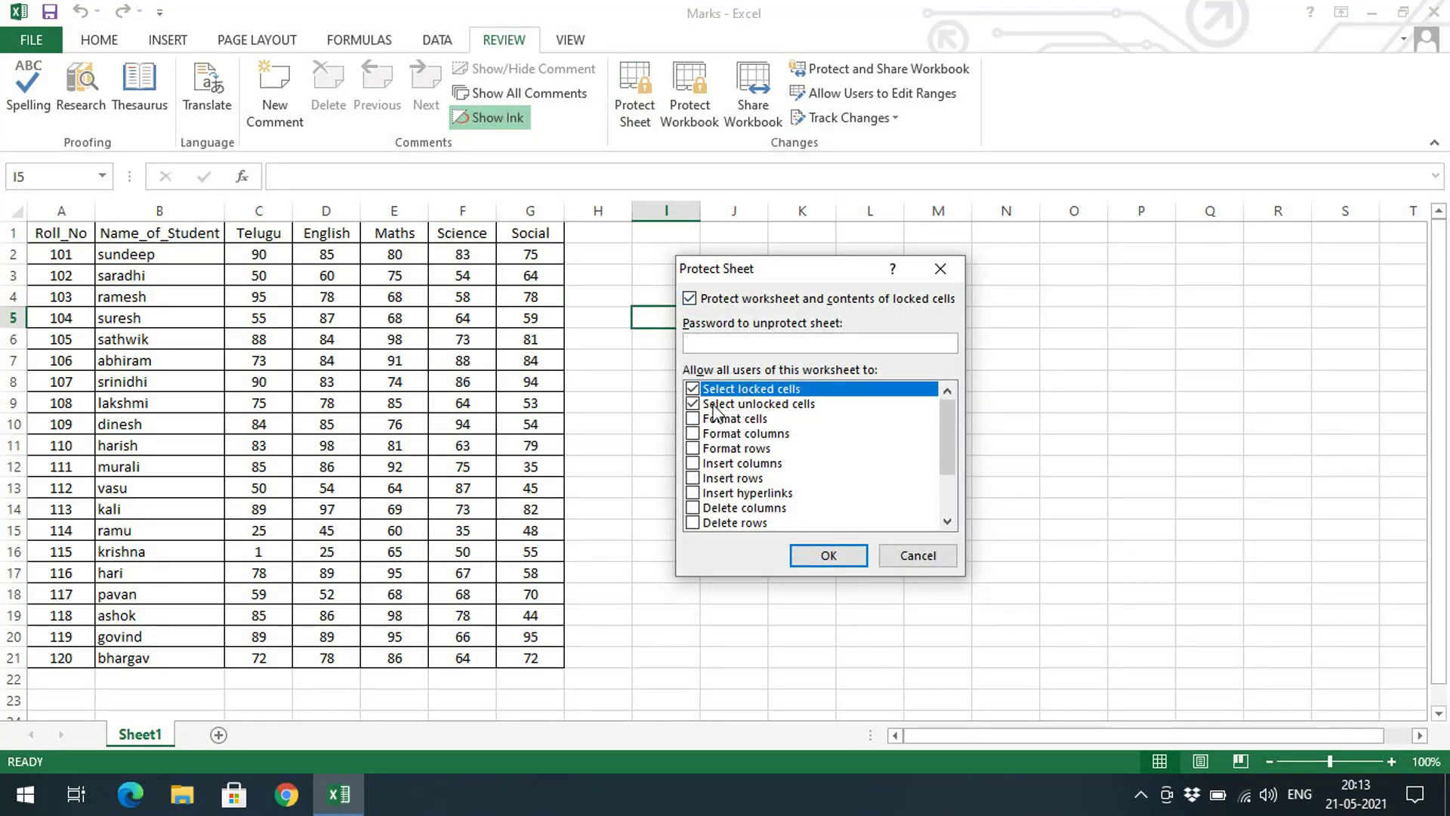
left_click_drag(808, 270, 606, 304)
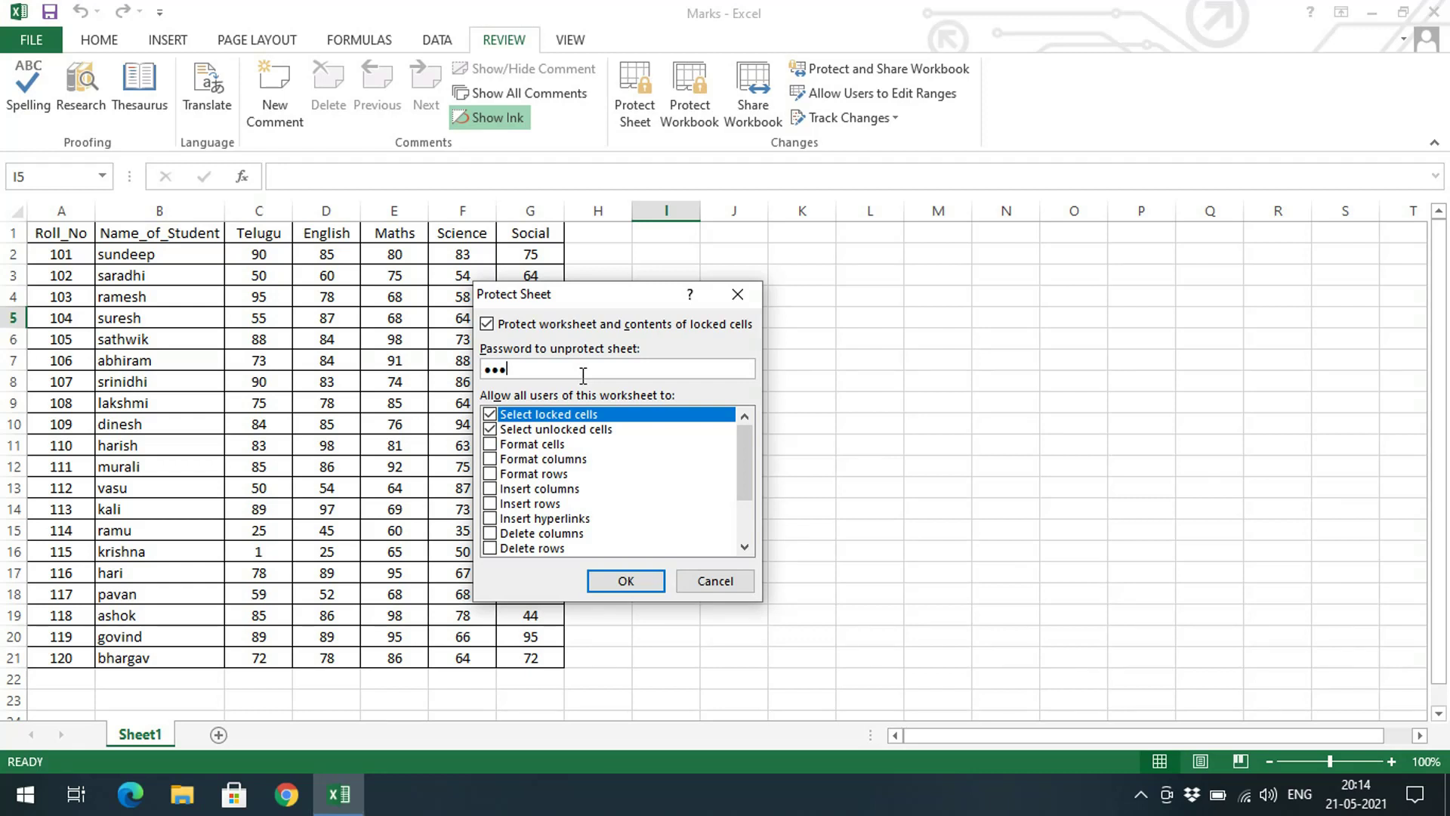
left_click(637, 587)
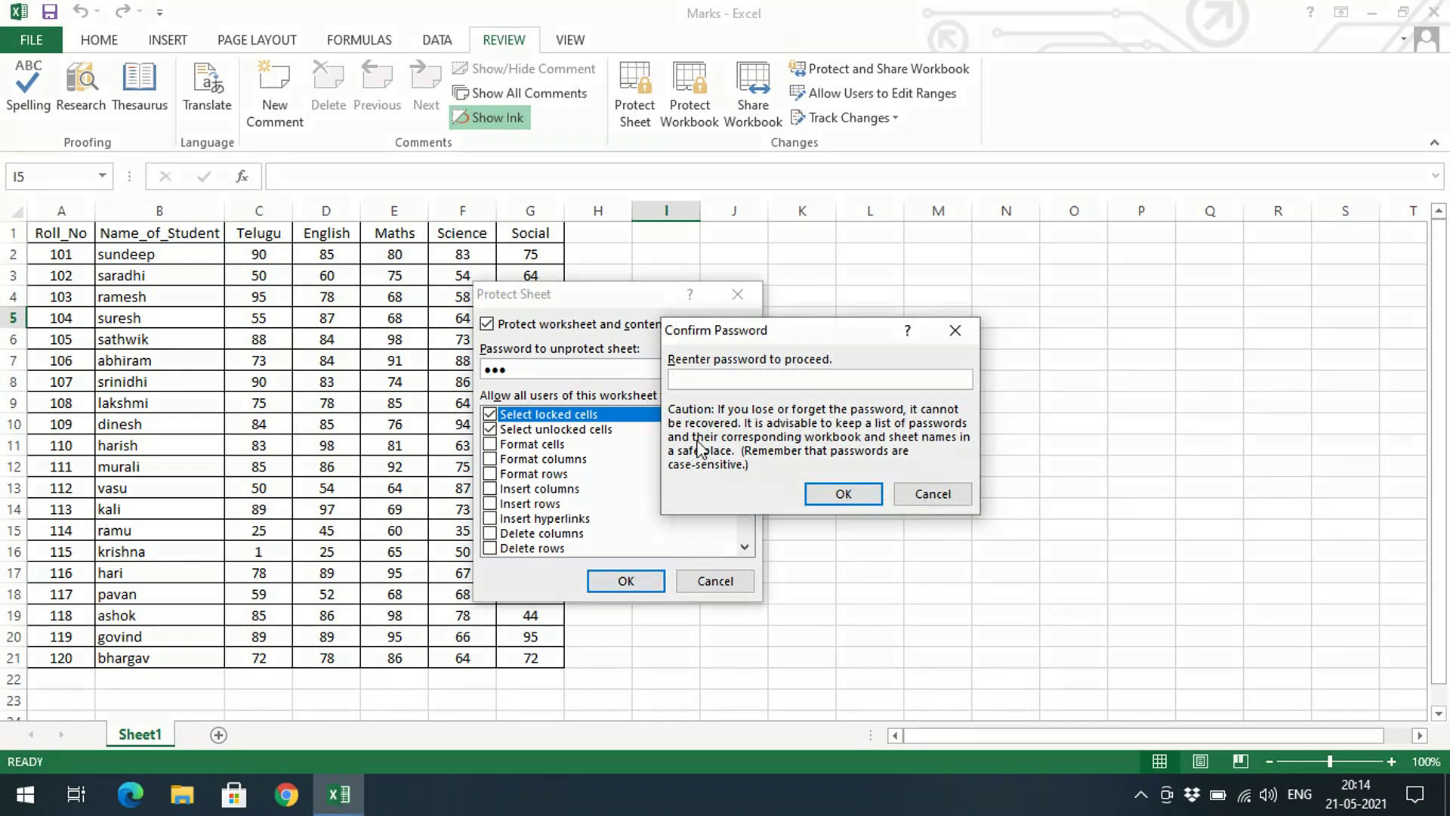
type("123")
key("Return")
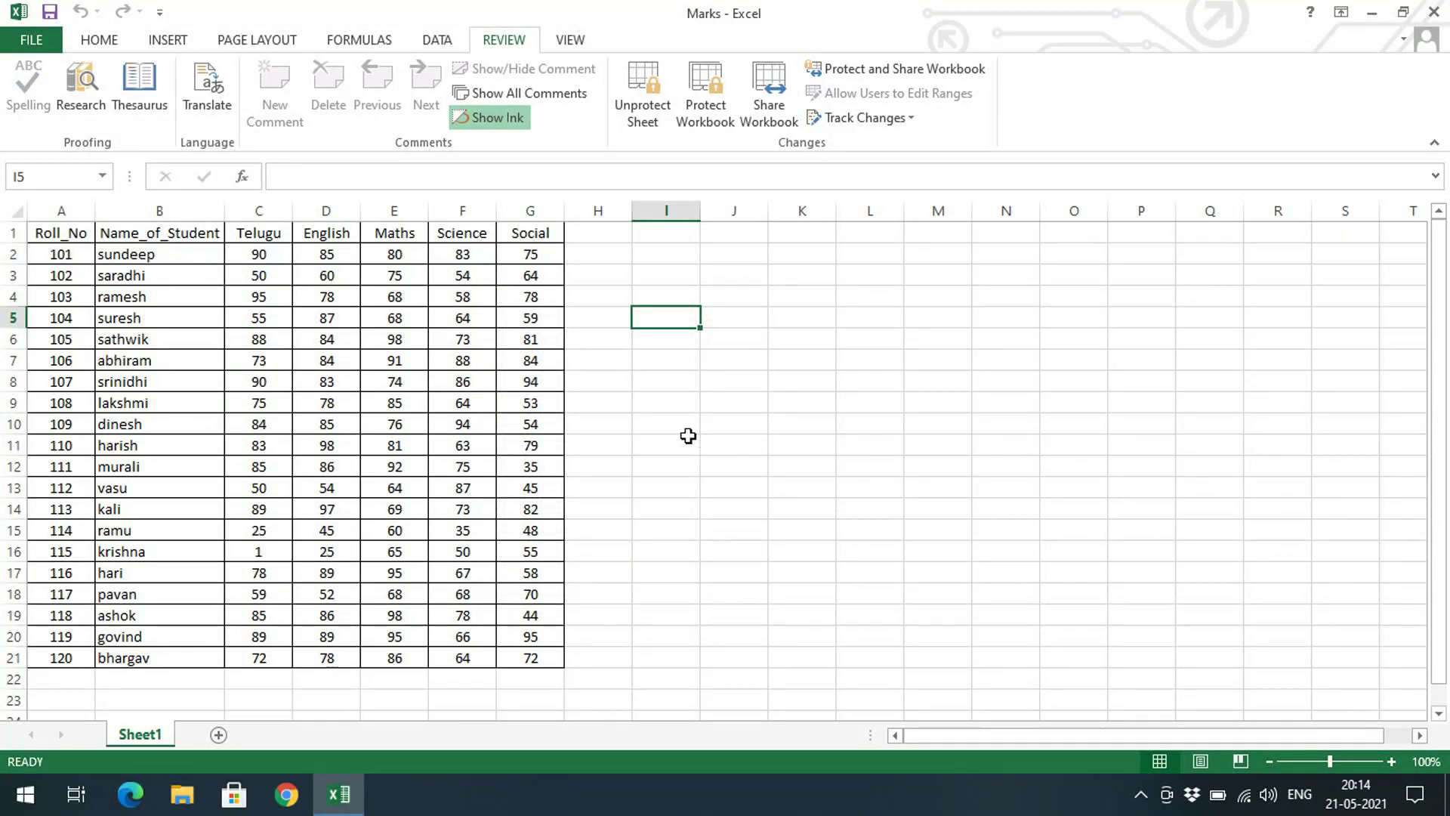
left_click(530, 381)
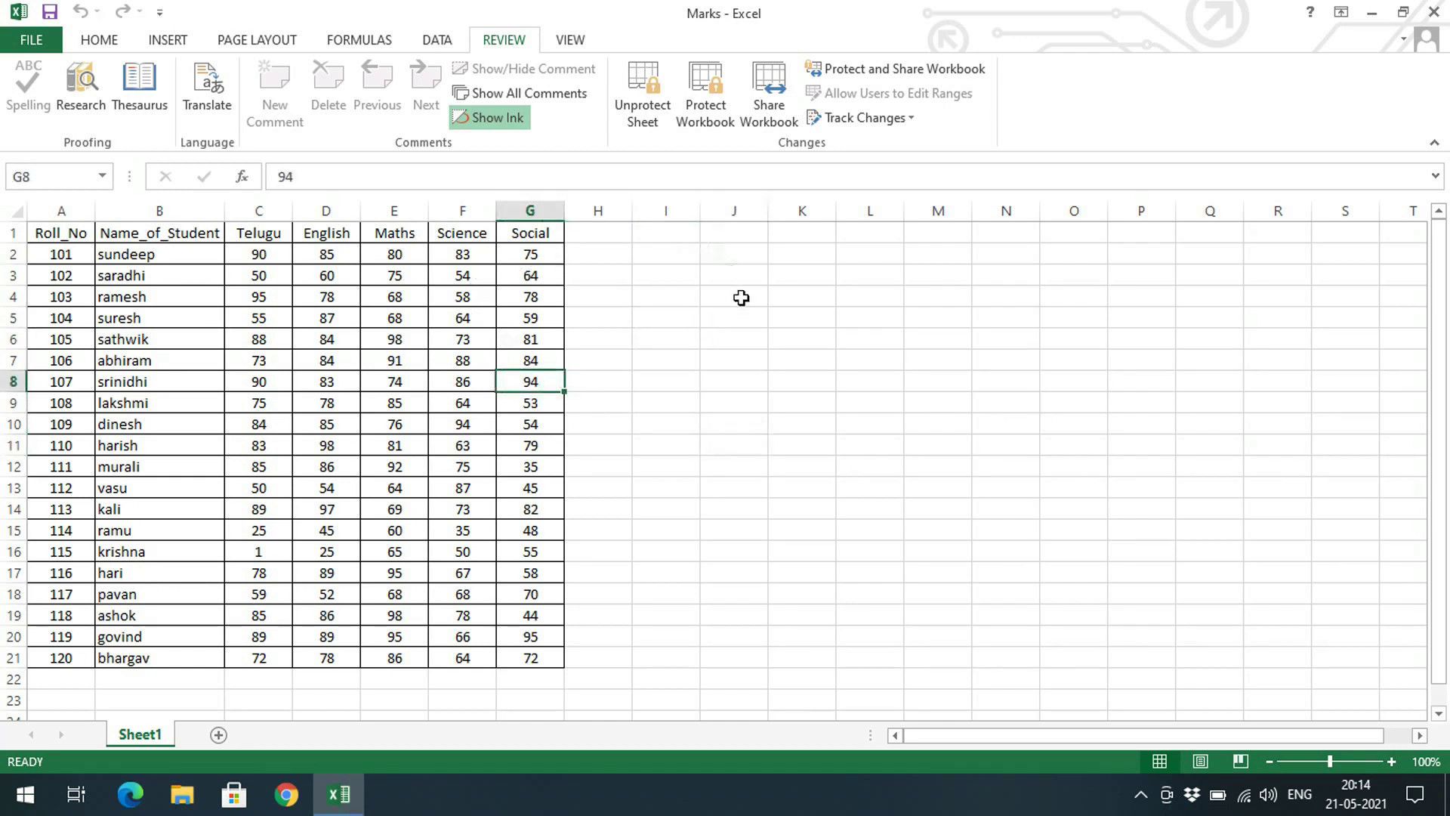
left_click(408, 396)
left_click(249, 382)
key("Delete")
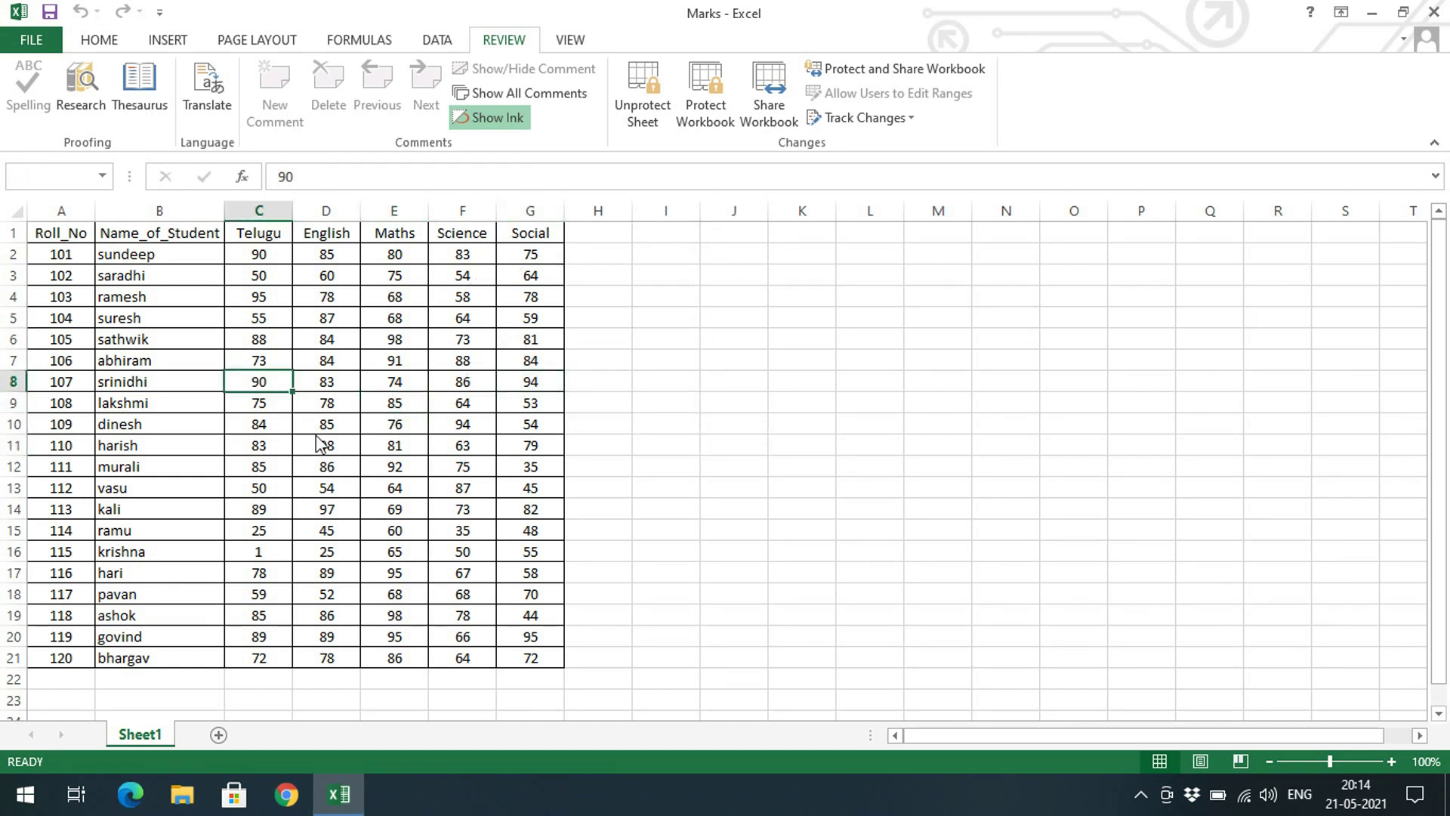
left_click(757, 456)
left_click(284, 275)
left_click(273, 254)
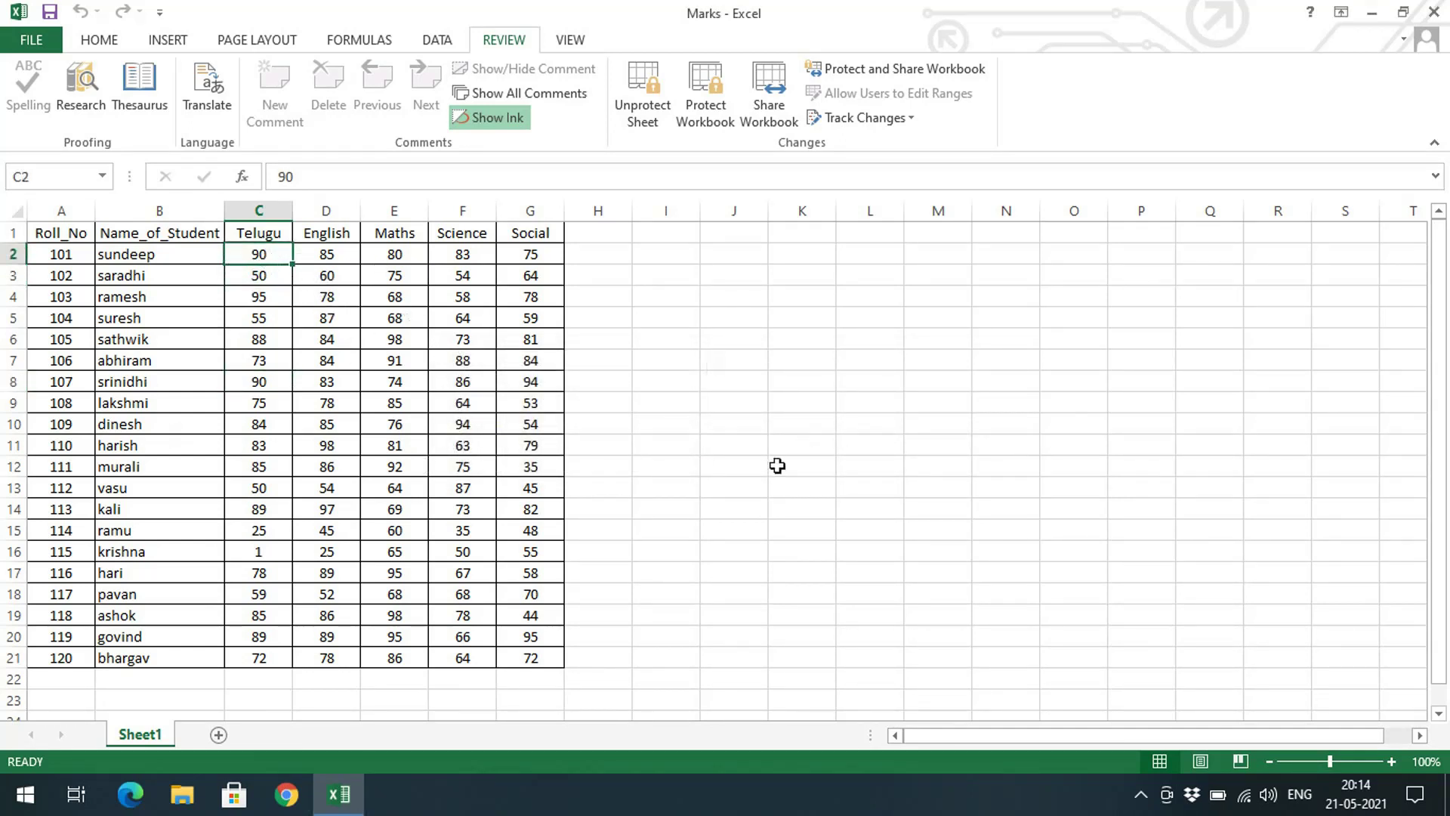
key("Delete")
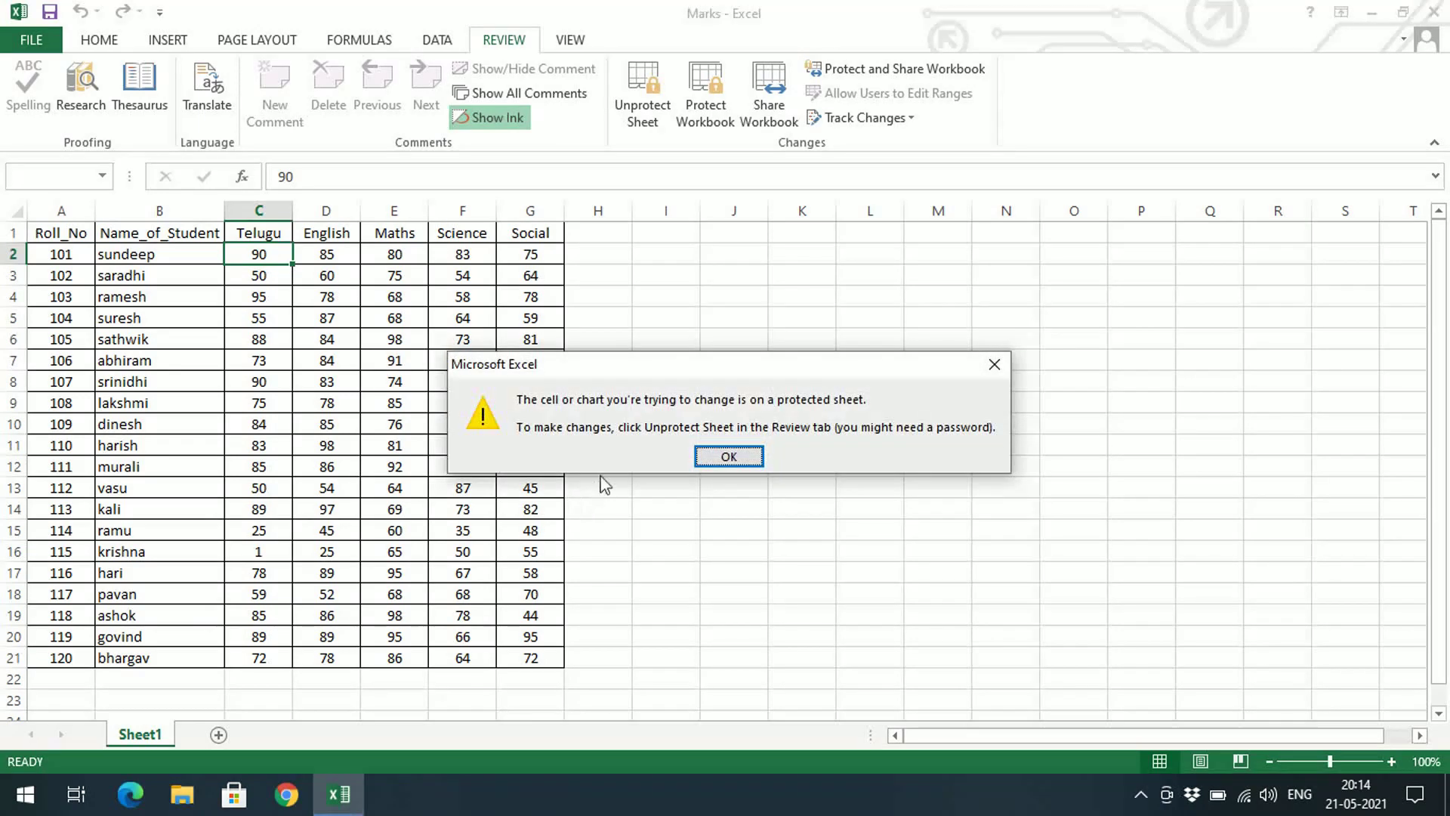
left_click_drag(576, 365, 280, 378)
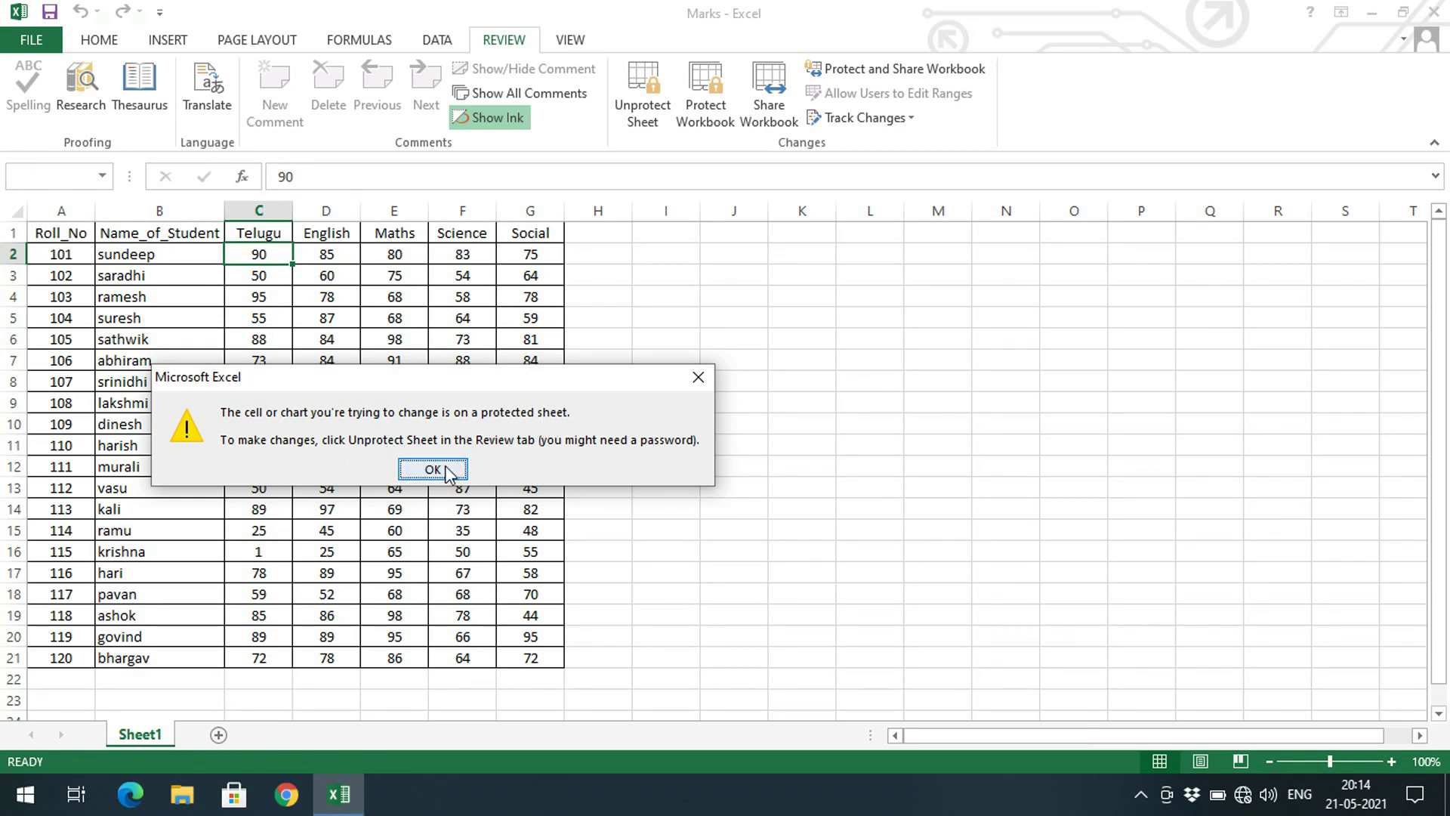
left_click(433, 470)
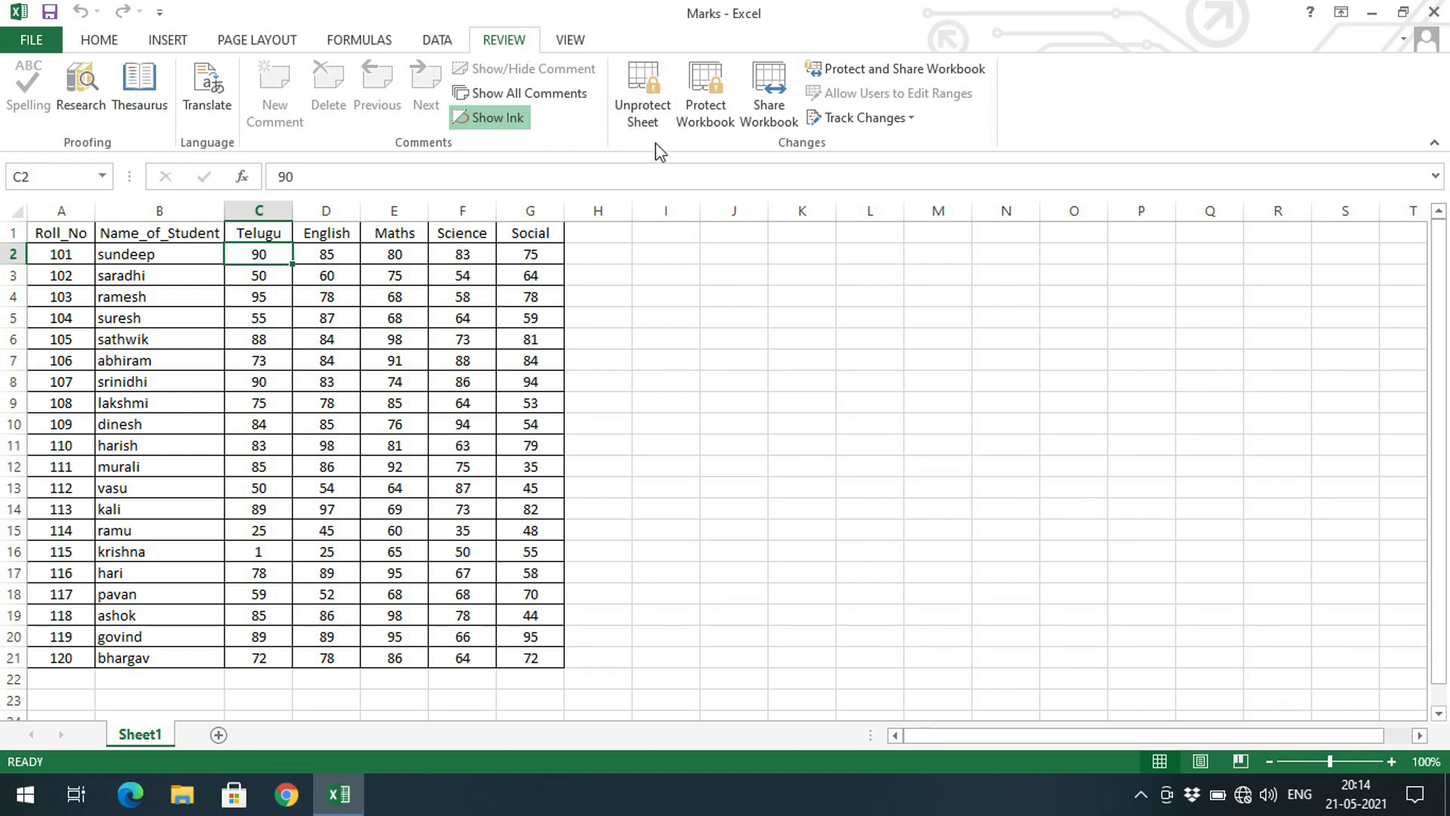
Unprotect Sheet1 with its password and type test entries 'sa' in I4 and 'as' in I7, J10, K12
left_click(643, 96)
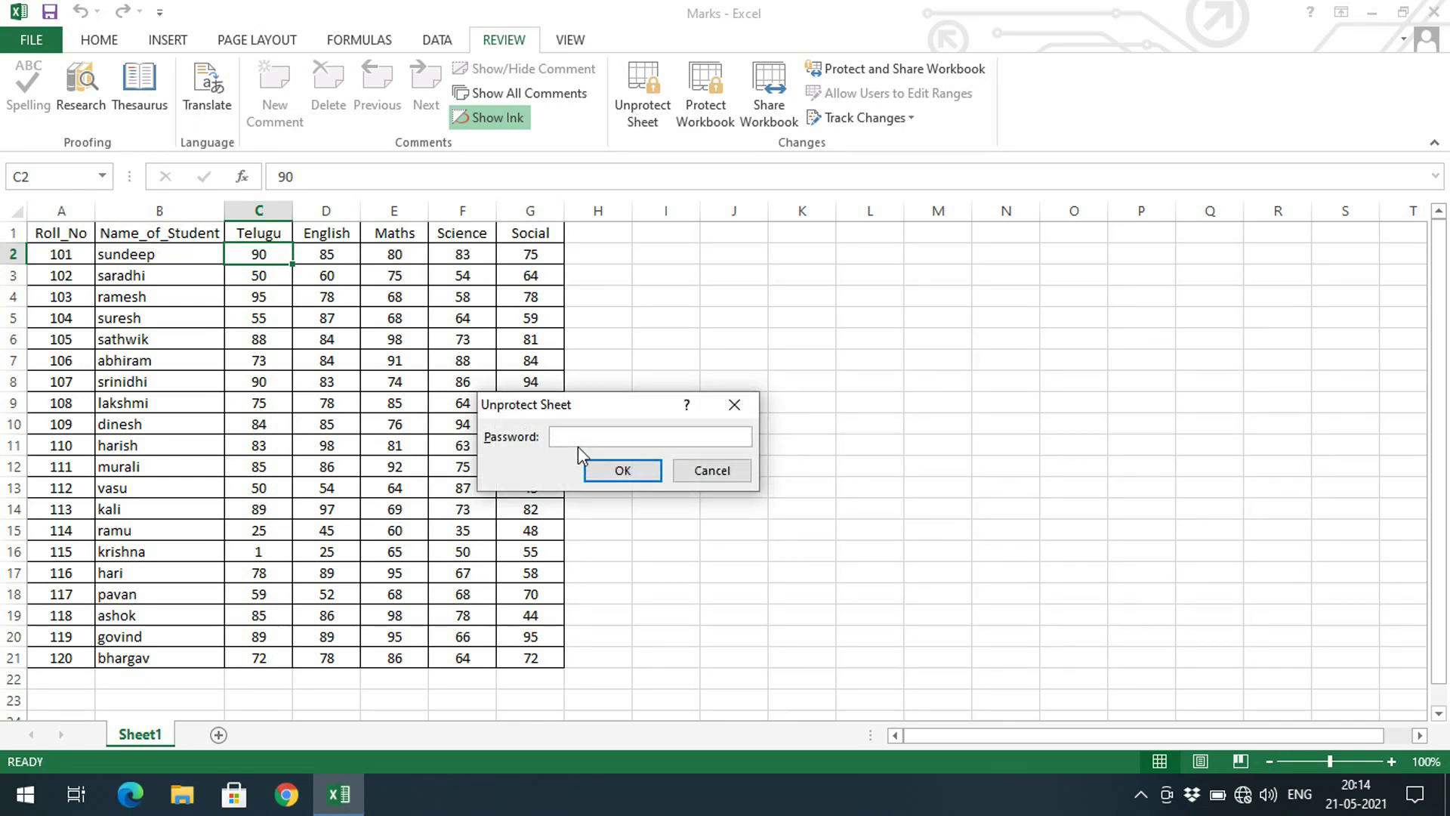
key("Return")
left_click(634, 293)
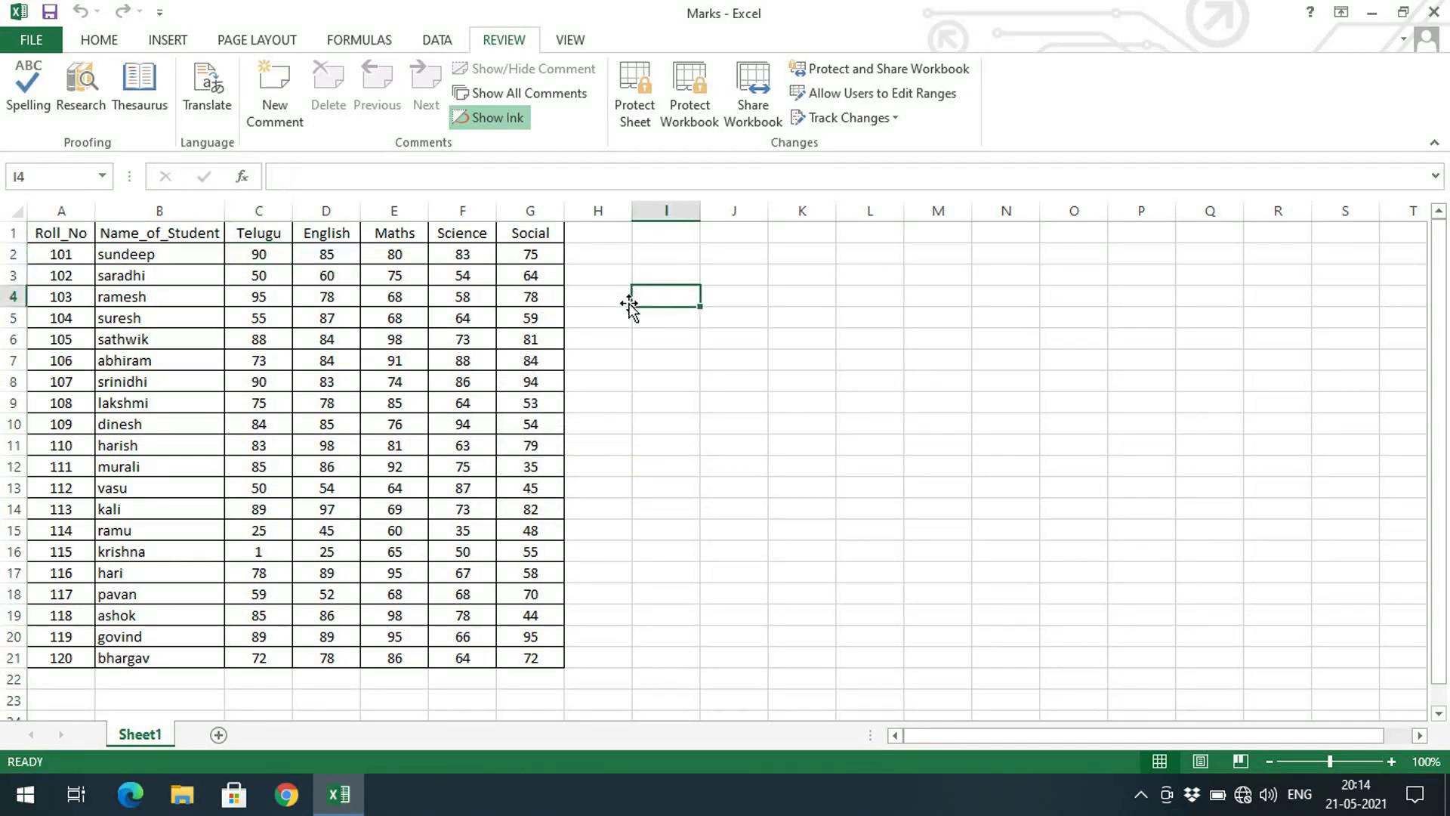
type("sa")
left_click(658, 360)
type("as")
left_click(703, 423)
type("as")
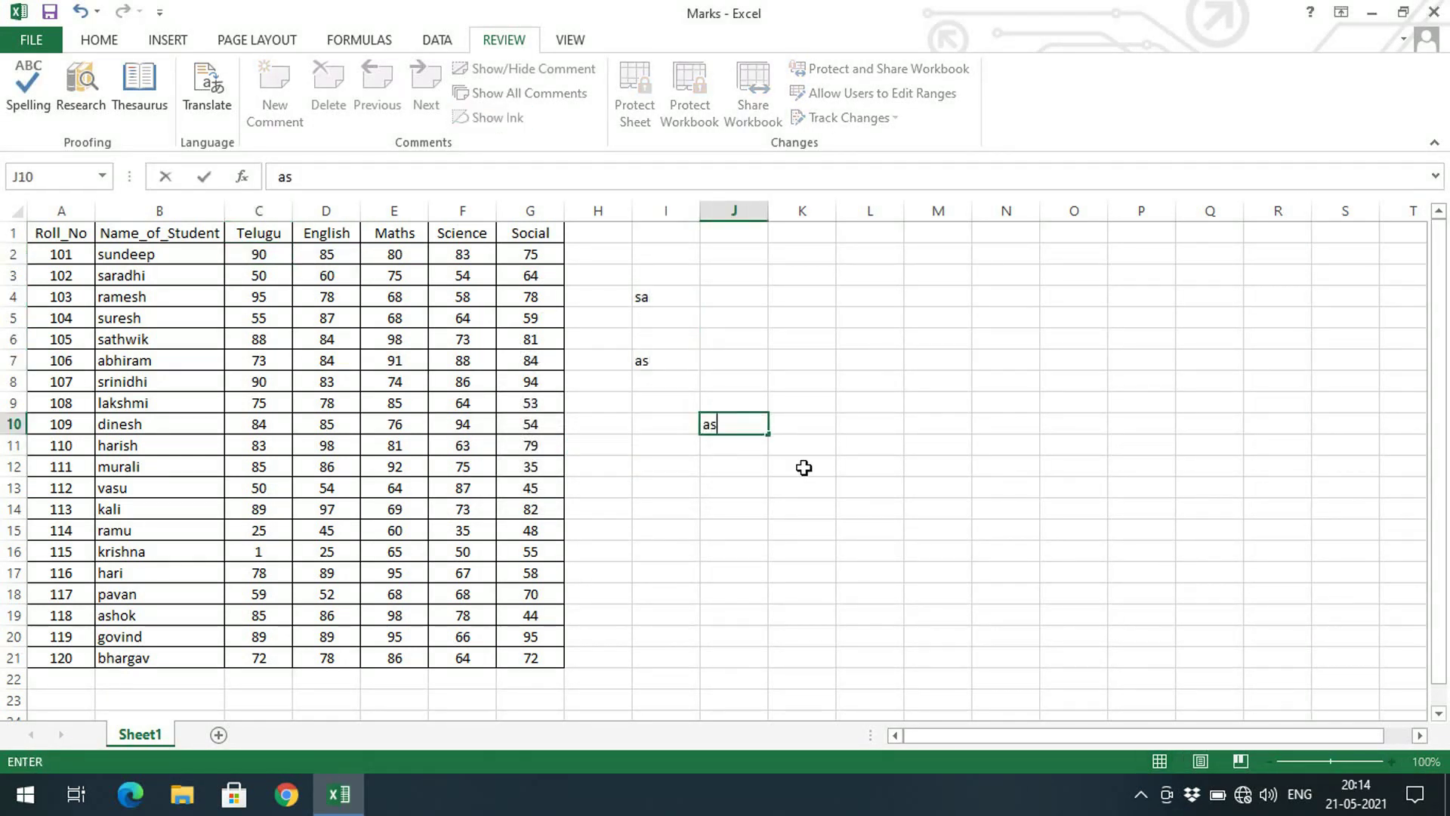
left_click(803, 466)
type("as")
Type 's' into L14:L15, then delete all test entries in I4:L16
left_click_drag(851, 510, 858, 533)
type("s")
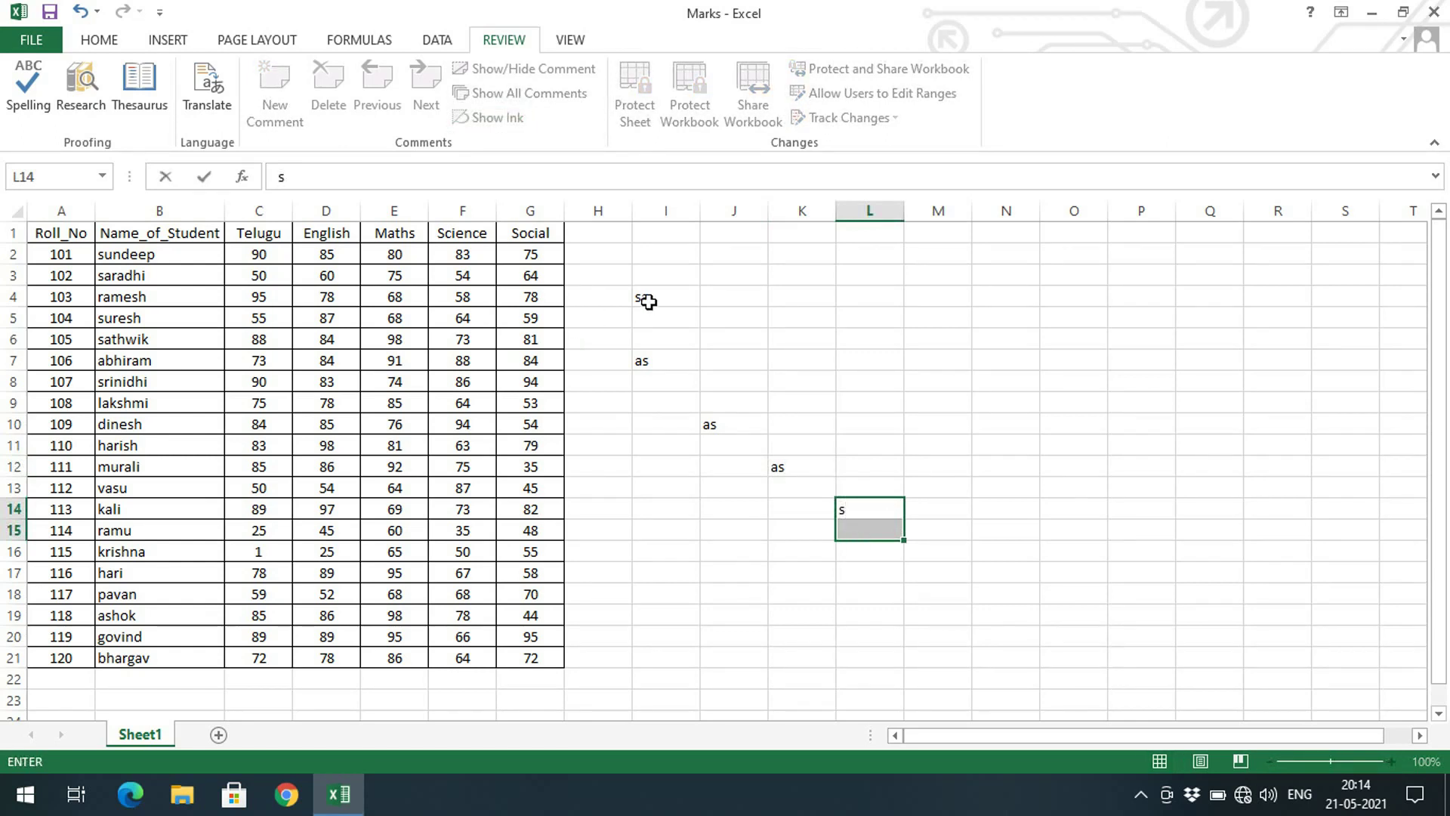
left_click_drag(648, 297, 889, 543)
key("Delete")
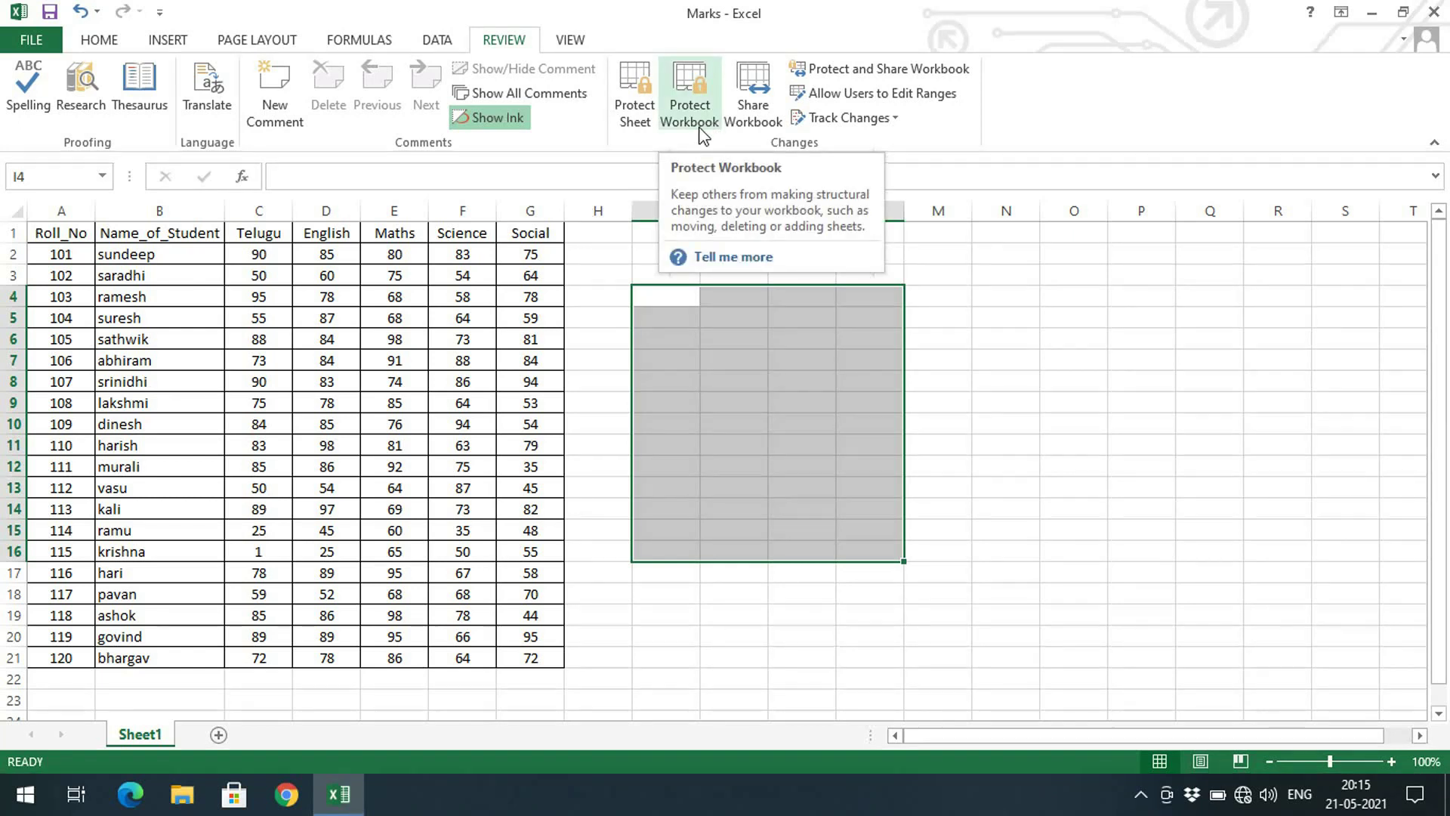
Protect the workbook structure with a password, confirming it a second time
left_click(652, 661)
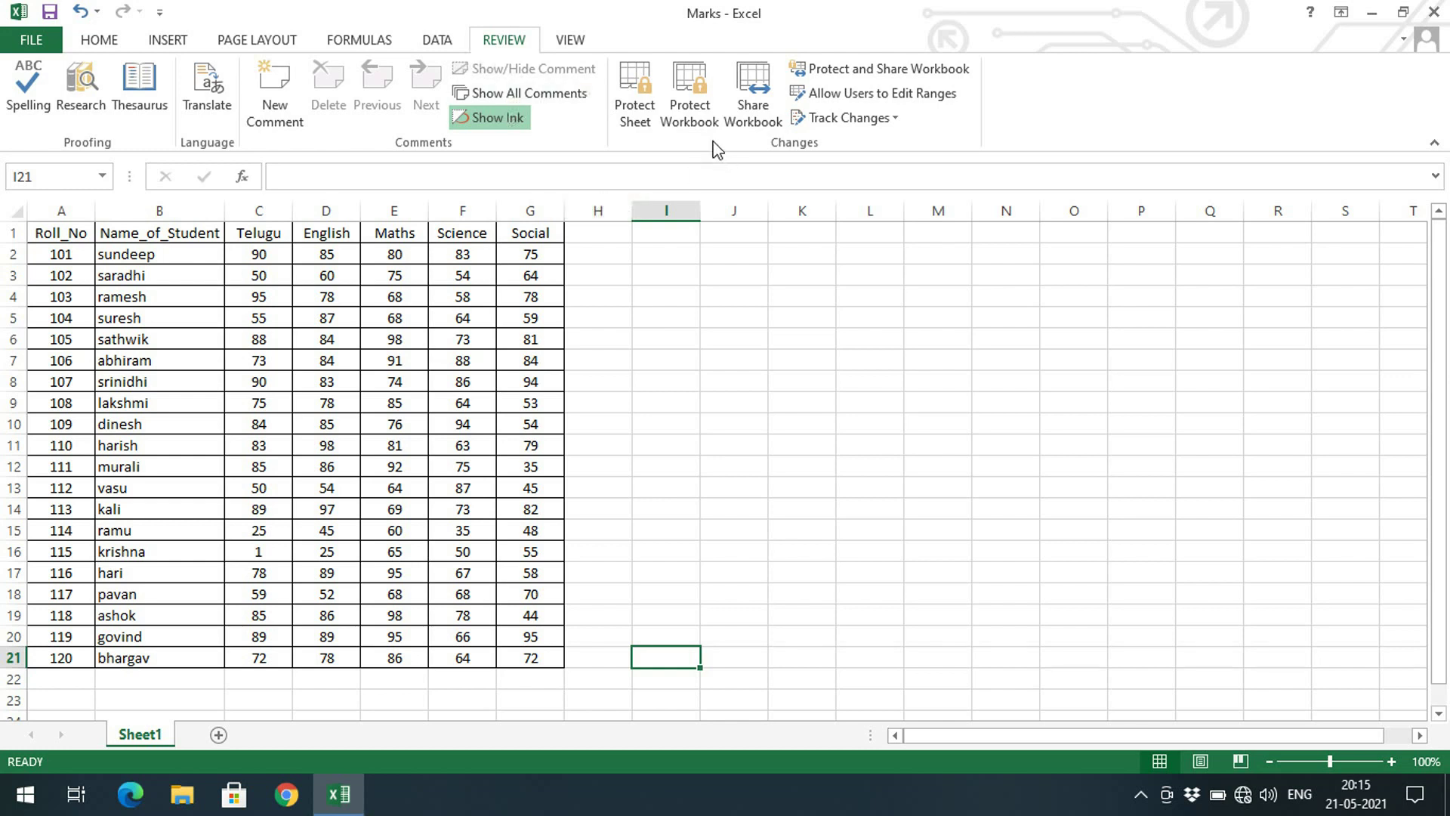
left_click(695, 133)
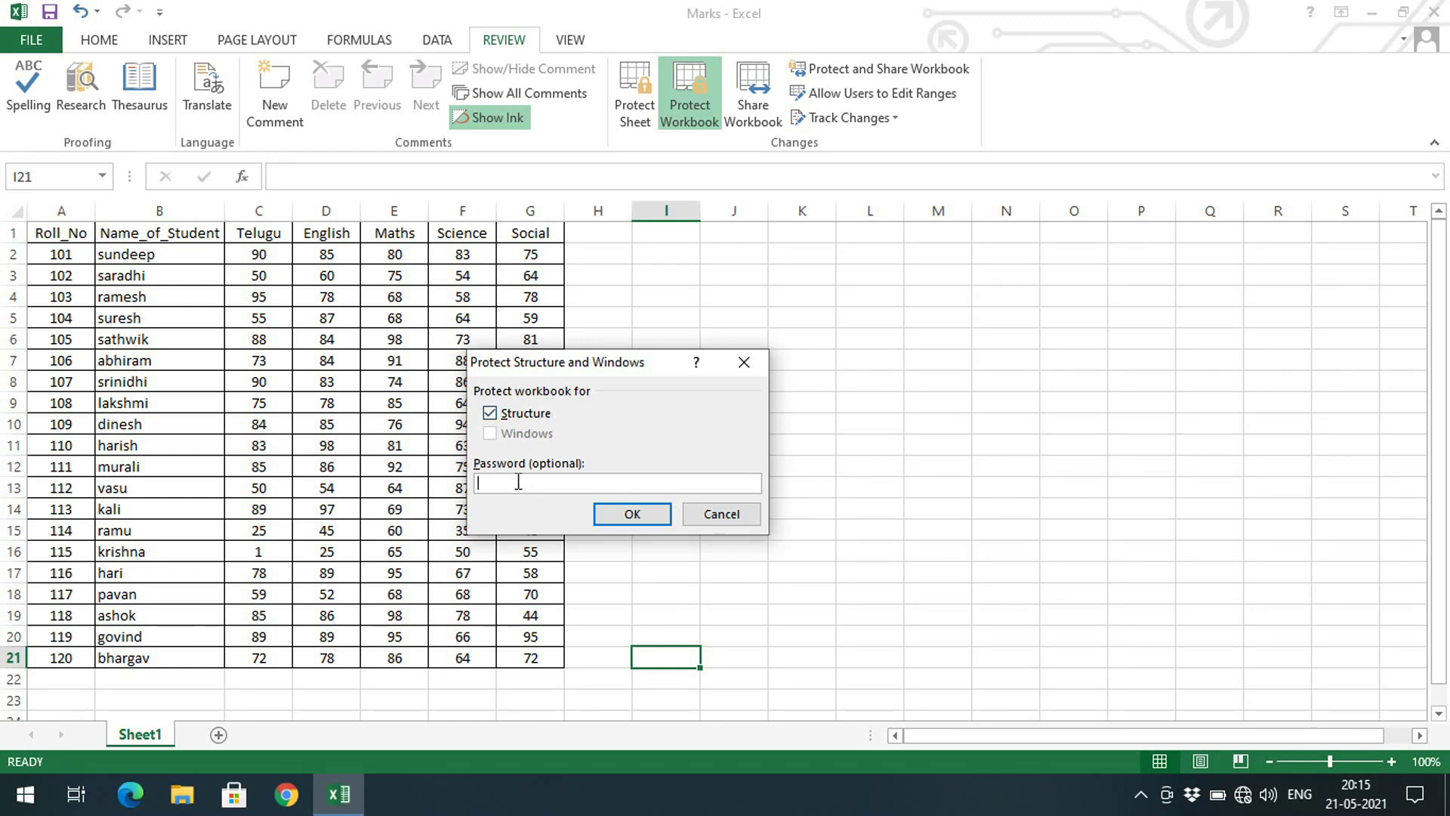
key("Return")
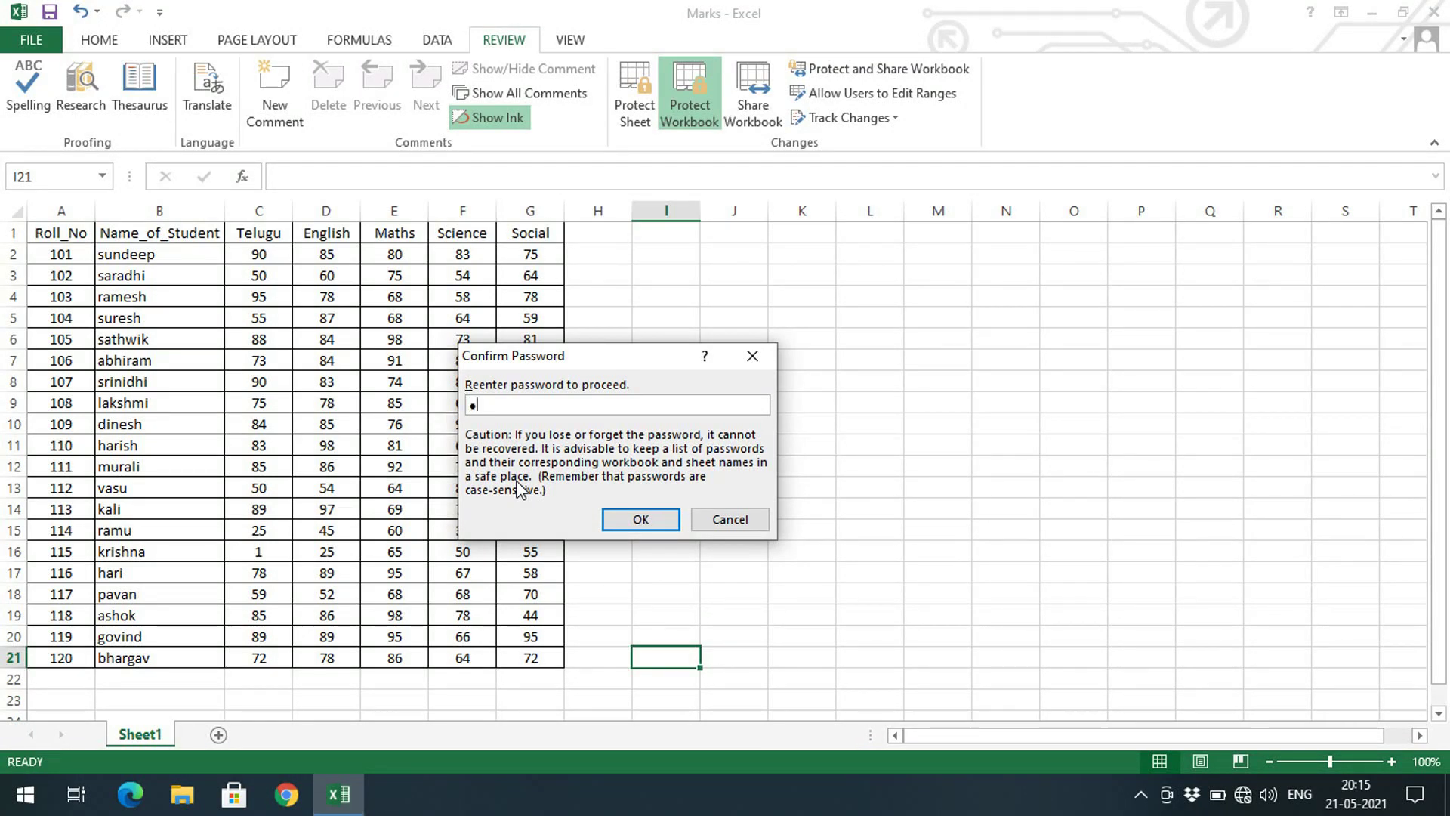
key("Return")
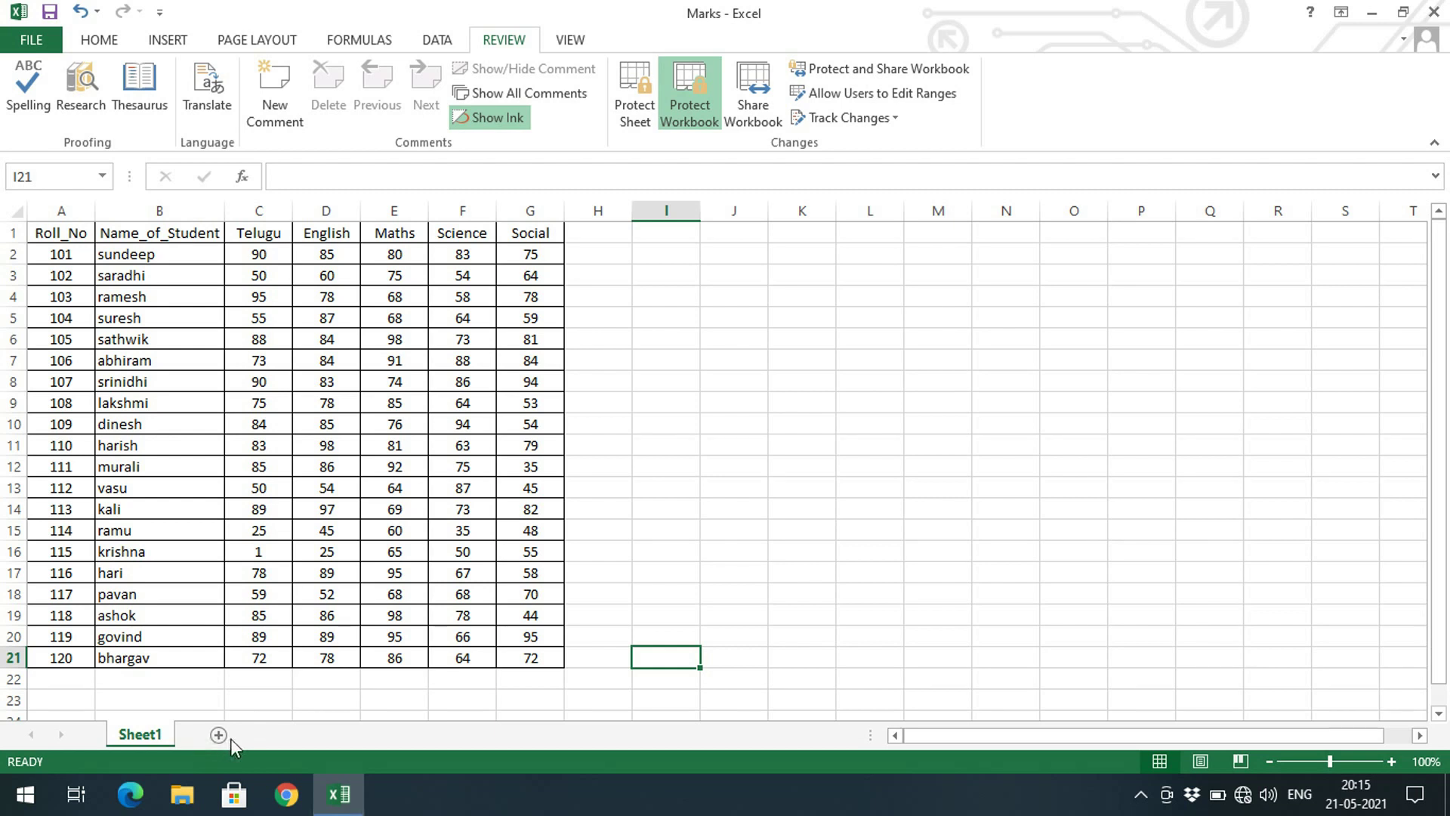
Type test entries: dfsf in M16, sdf in N15, sfd in L6, sdfsdf in J11, sf in O12
left_click(931, 550)
type("dfsf")
left_click(1011, 532)
type("sdf")
left_click(876, 346)
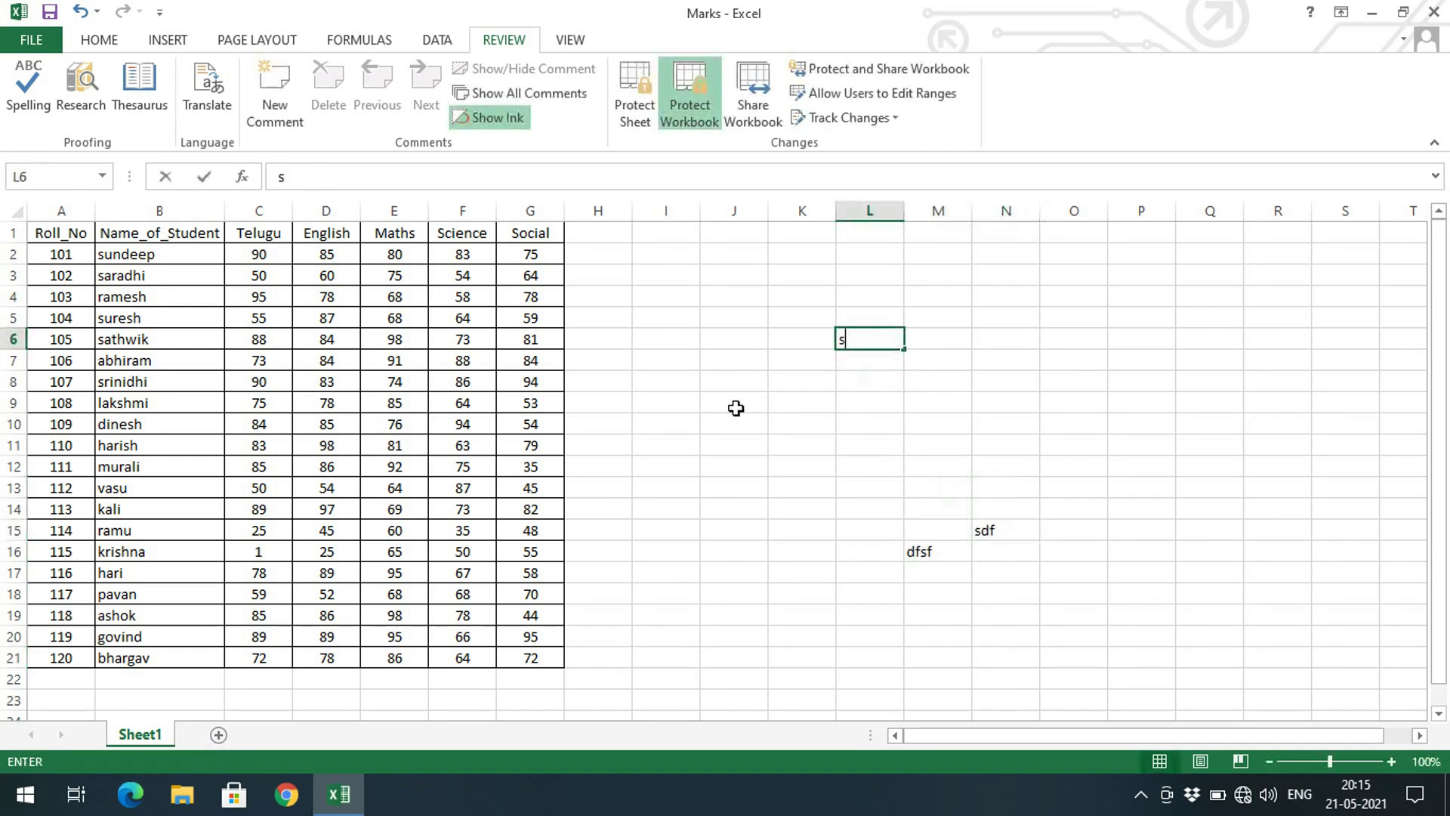
type("sfd")
left_click(748, 449)
type("sdfsdf")
left_click(1075, 462)
type("sf")
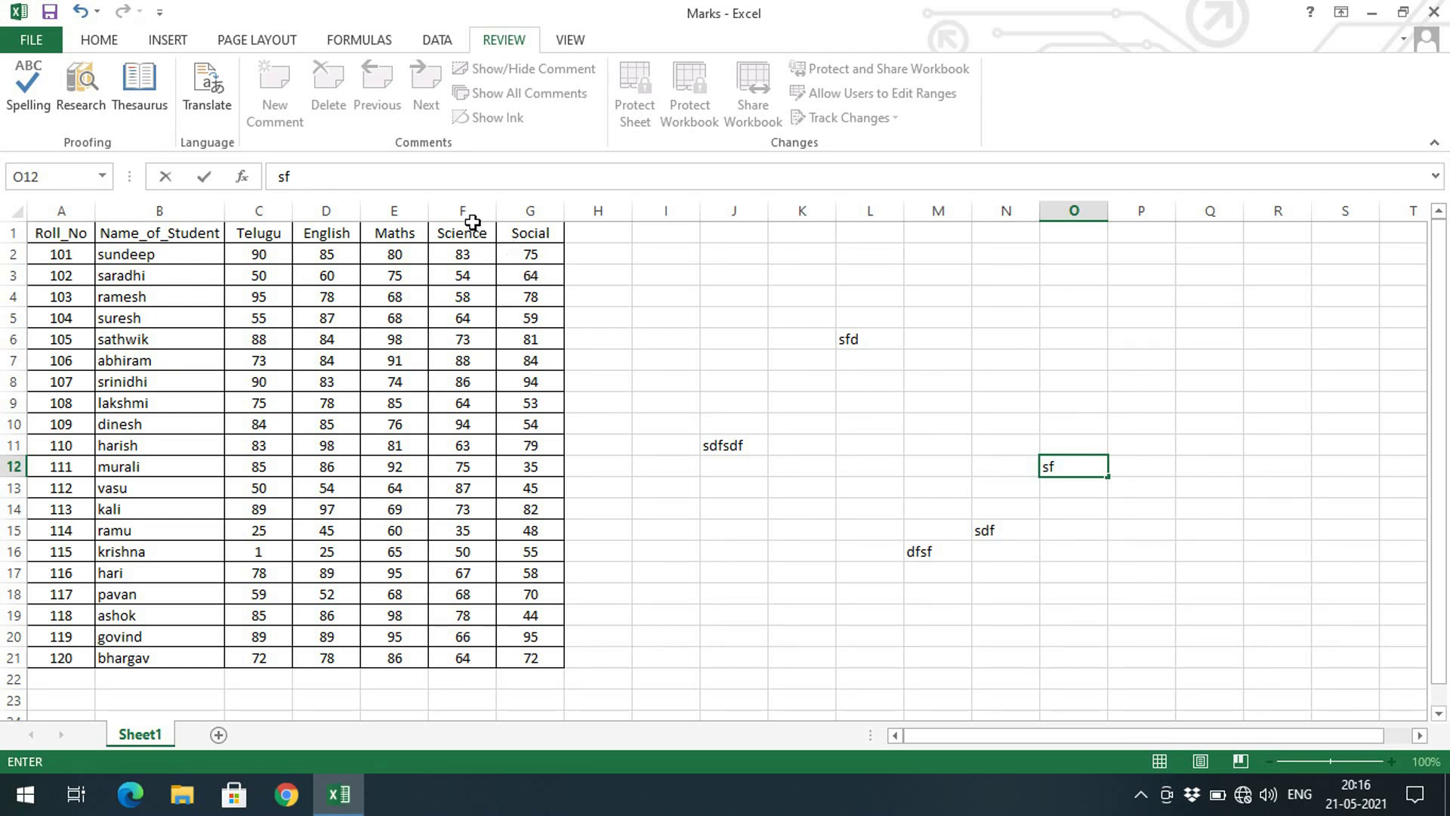
Remove workbook structure protection with its password and clear the stray entries in J4:P18
left_click(856, 439)
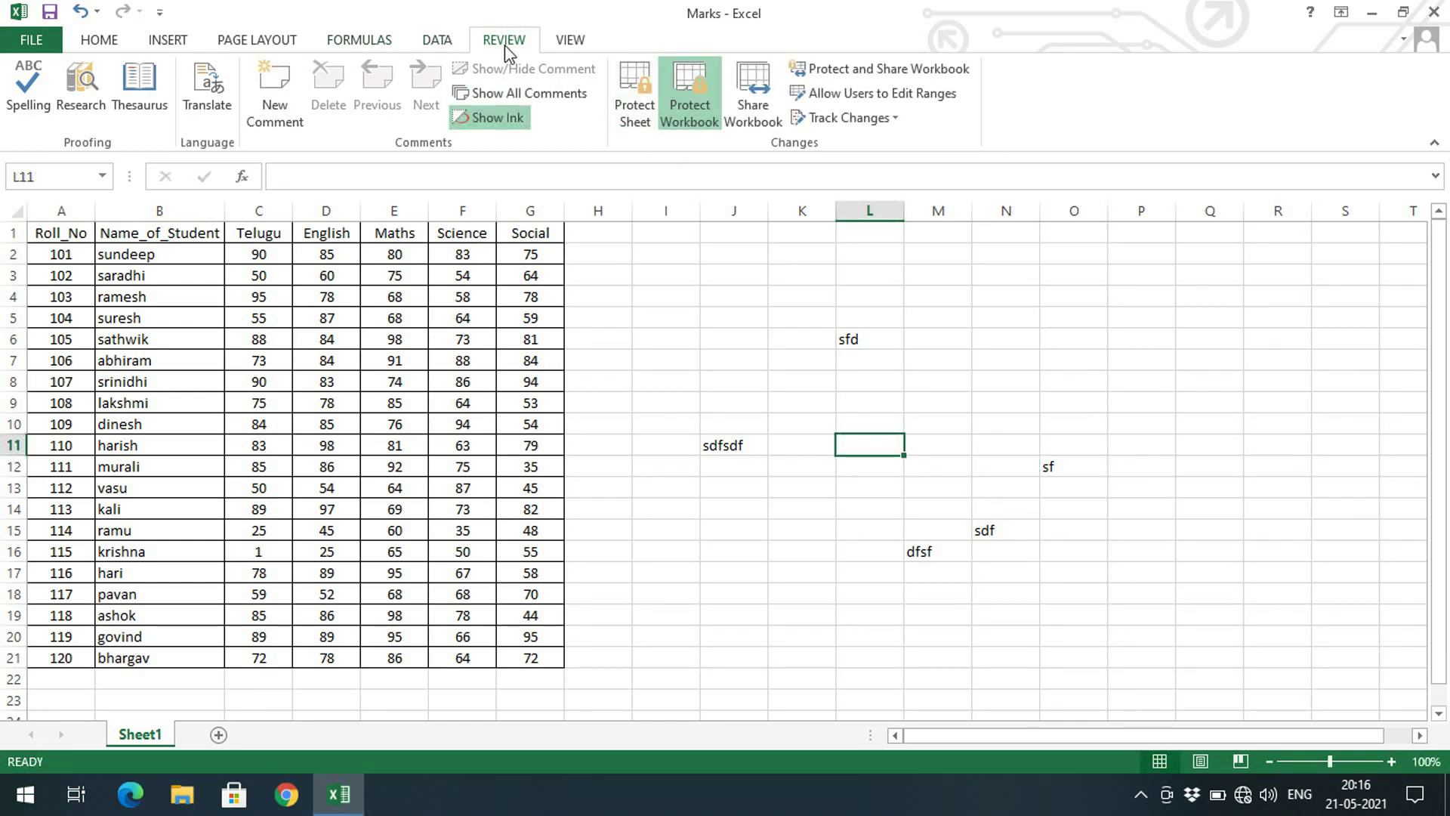
left_click(690, 113)
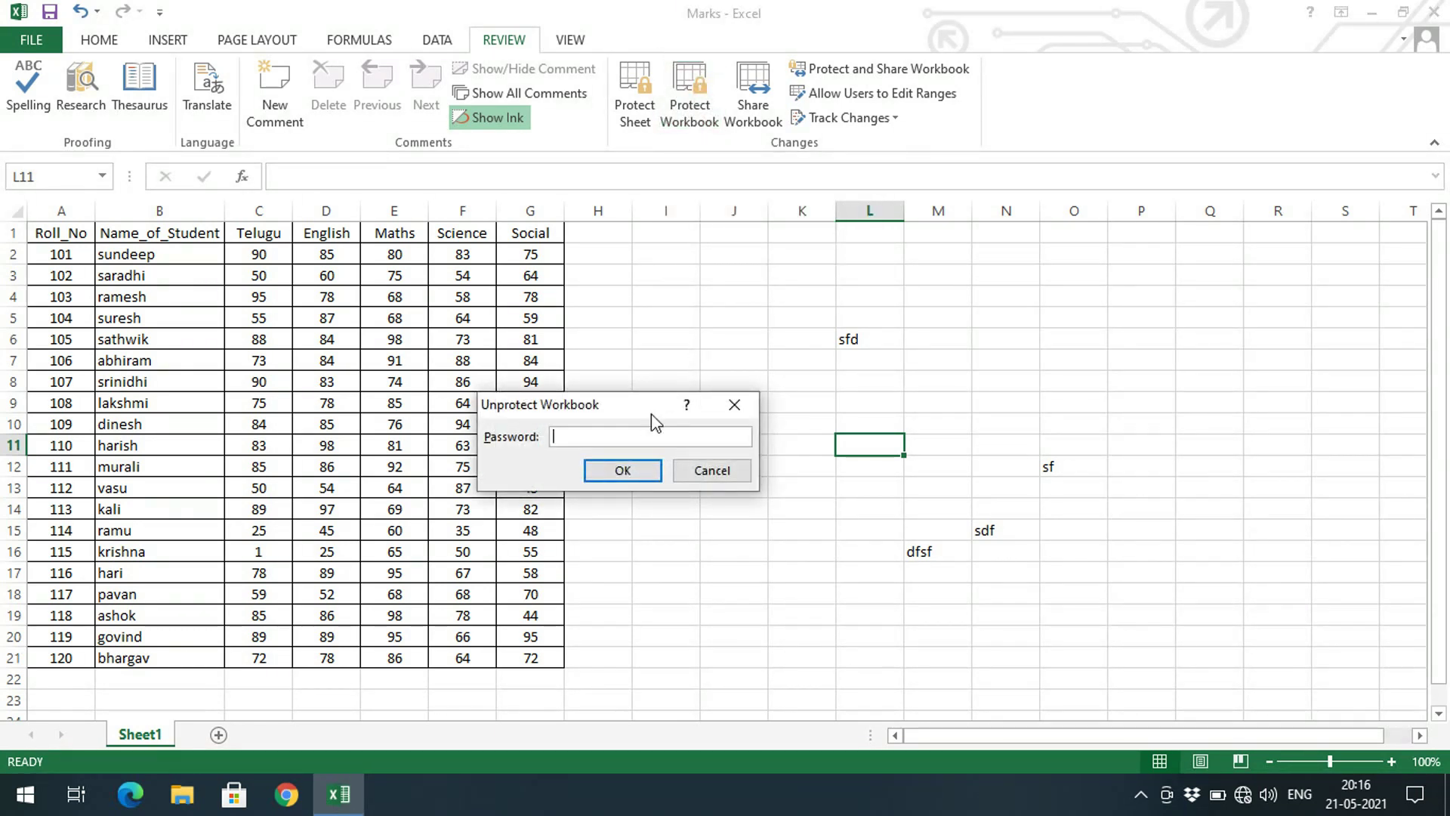
type("123")
left_click(608, 475)
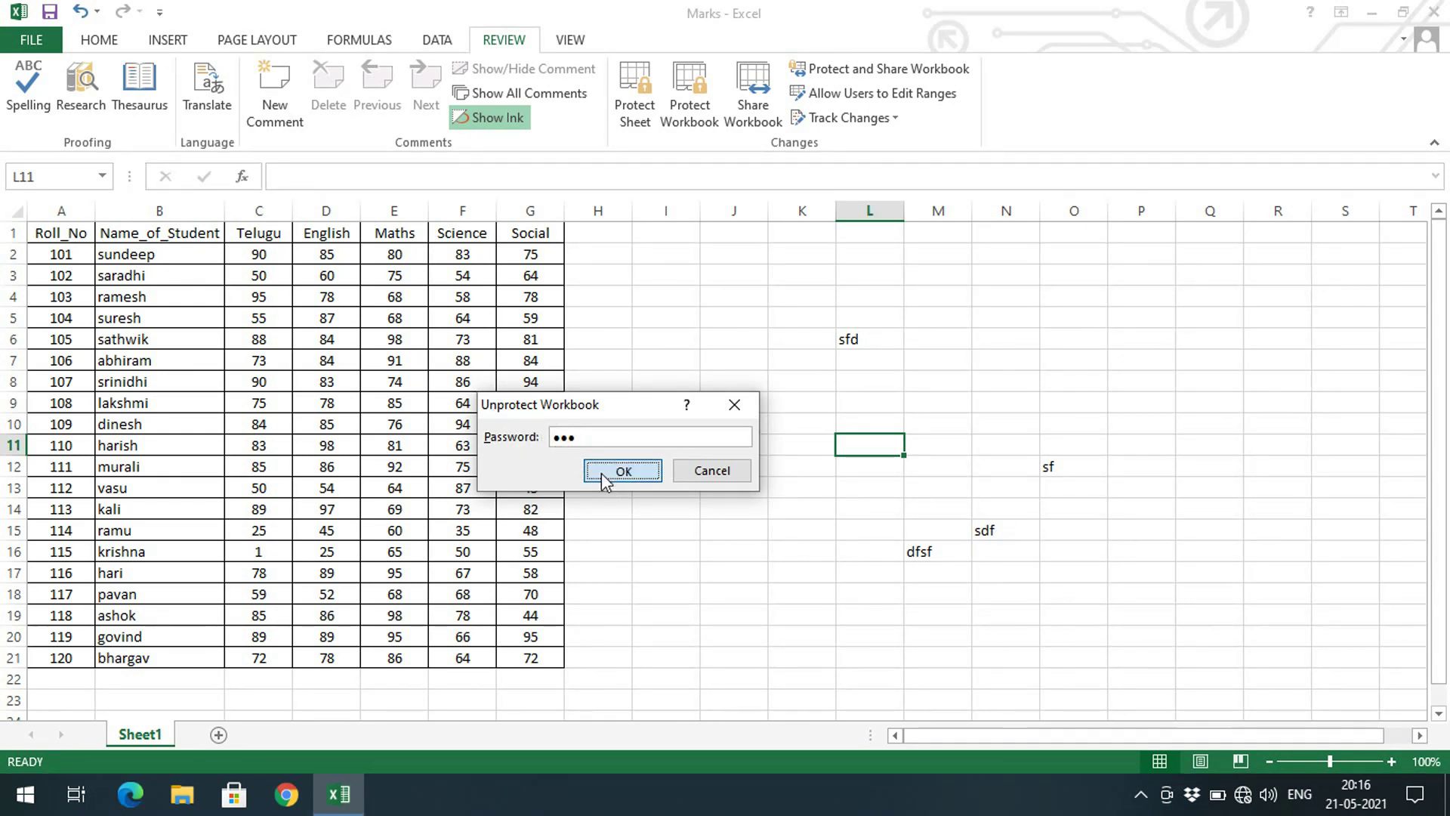
left_click_drag(751, 301, 1129, 590)
key("Delete")
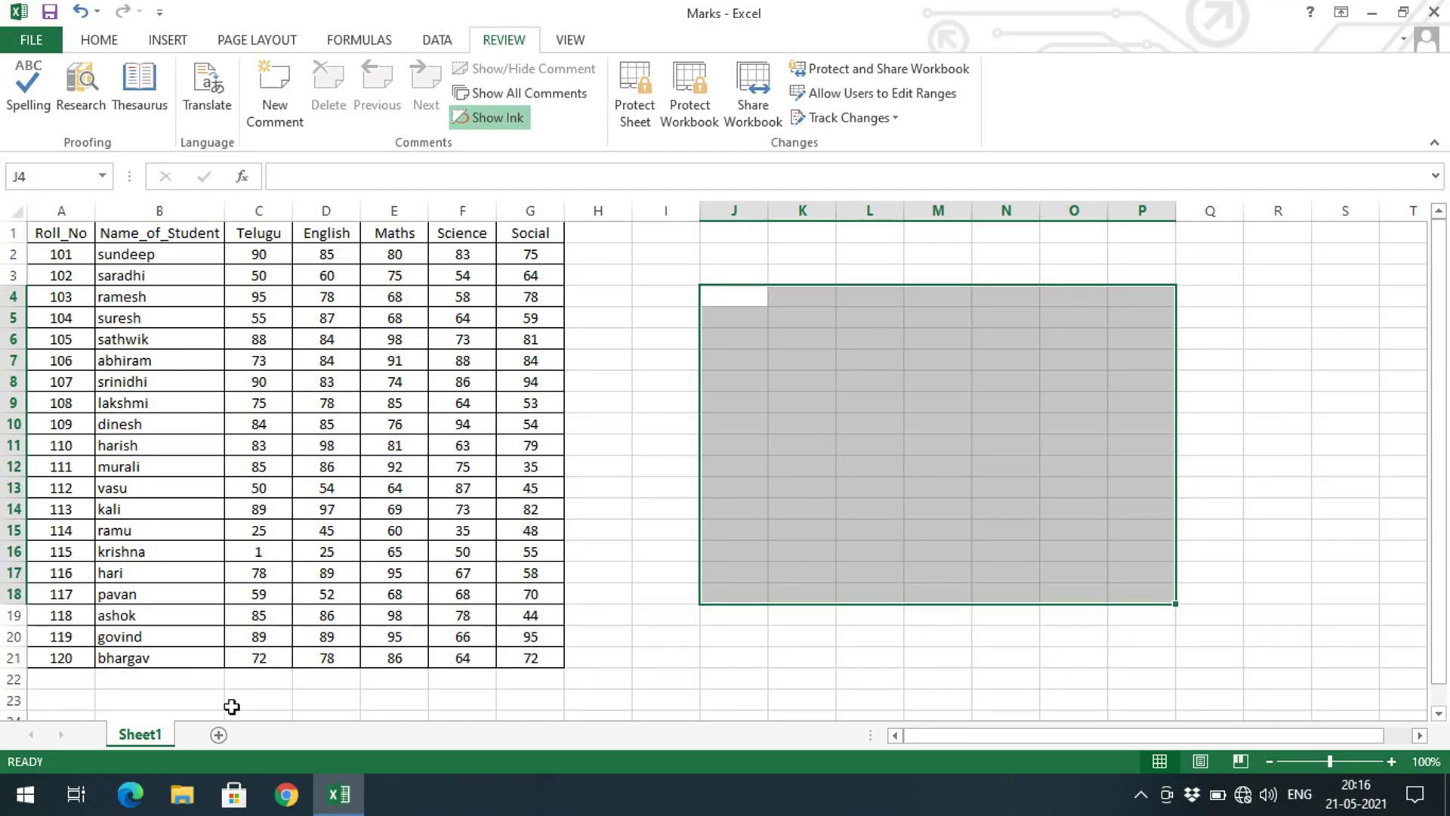
Add four new sheets, Sheet2 through Sheet5
left_click(219, 735)
left_click(286, 735)
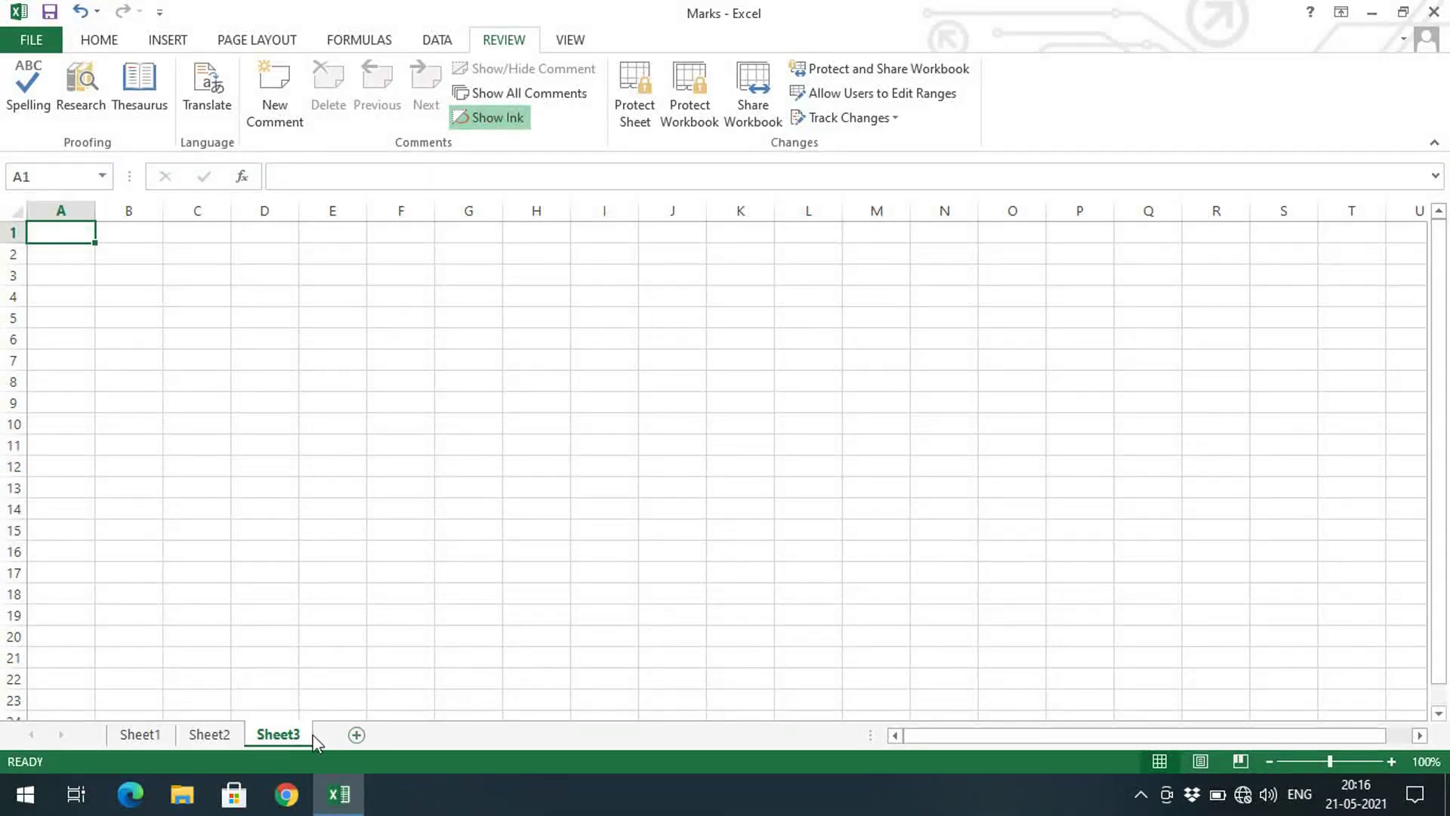
left_click(357, 735)
left_click(424, 735)
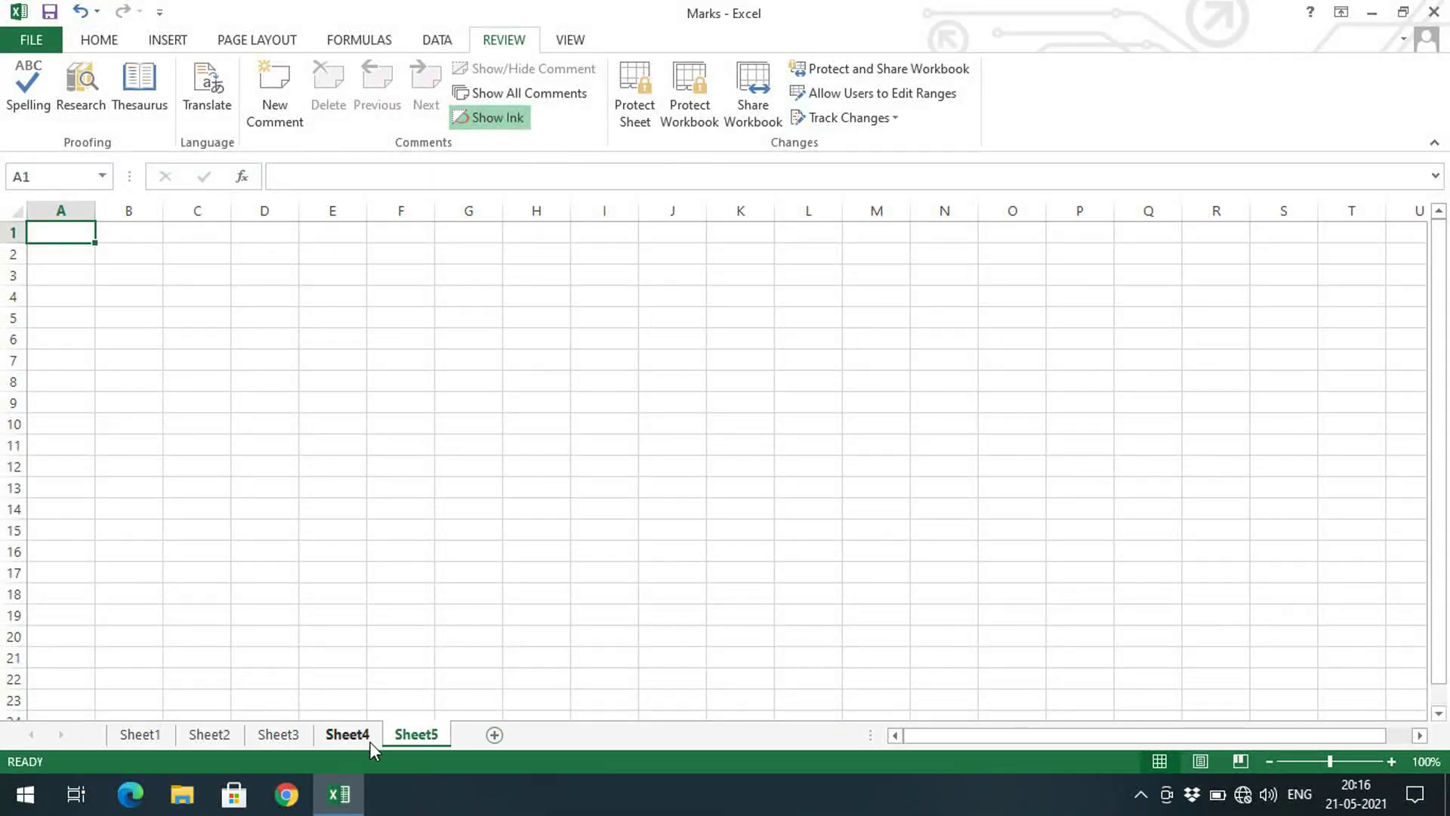
Delete Sheet5, Sheet4, Sheet3 and Sheet2, leaving only Sheet1
right_click(412, 734)
left_click(460, 508)
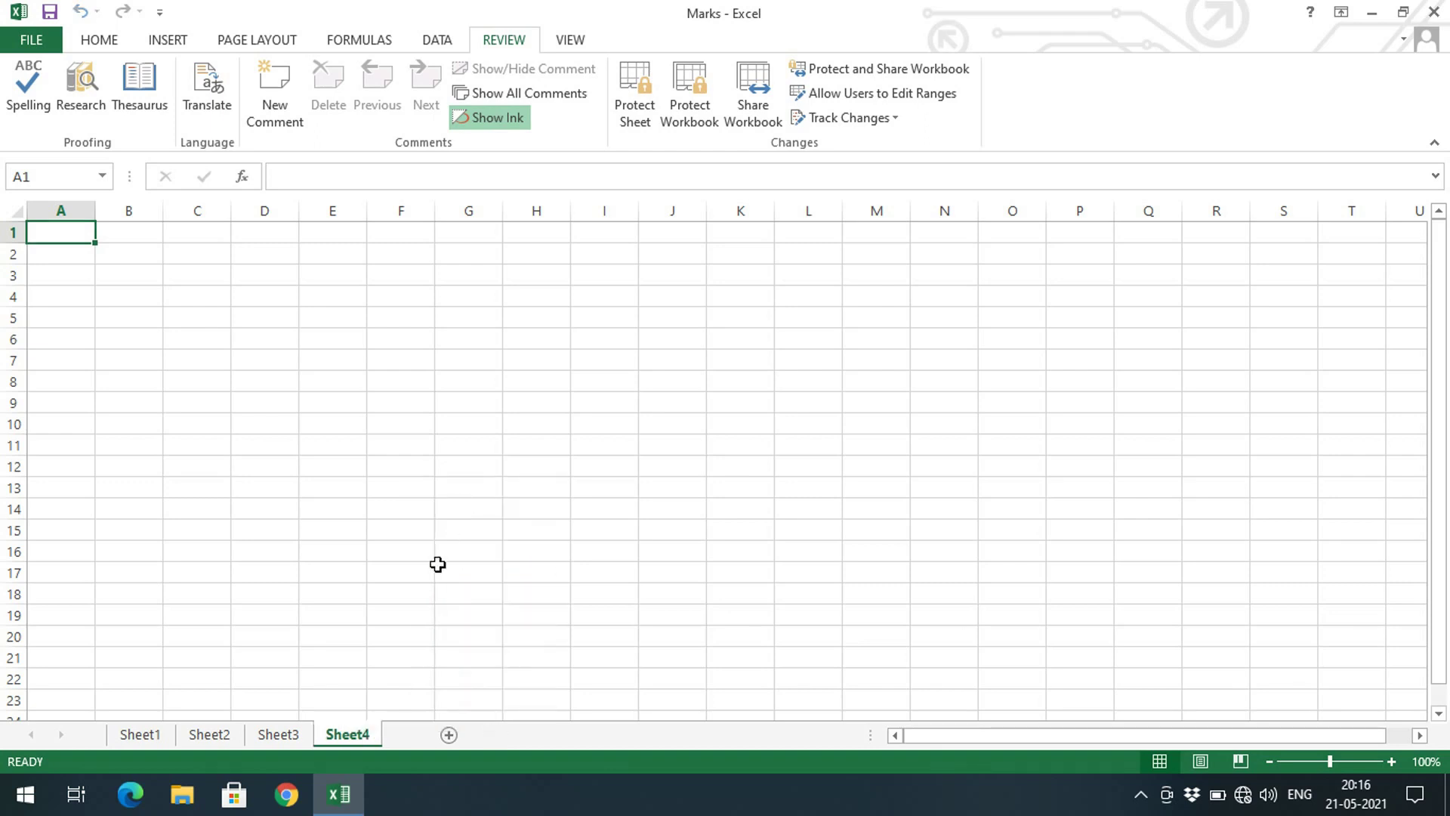
right_click(355, 736)
left_click(412, 511)
right_click(286, 735)
left_click(326, 514)
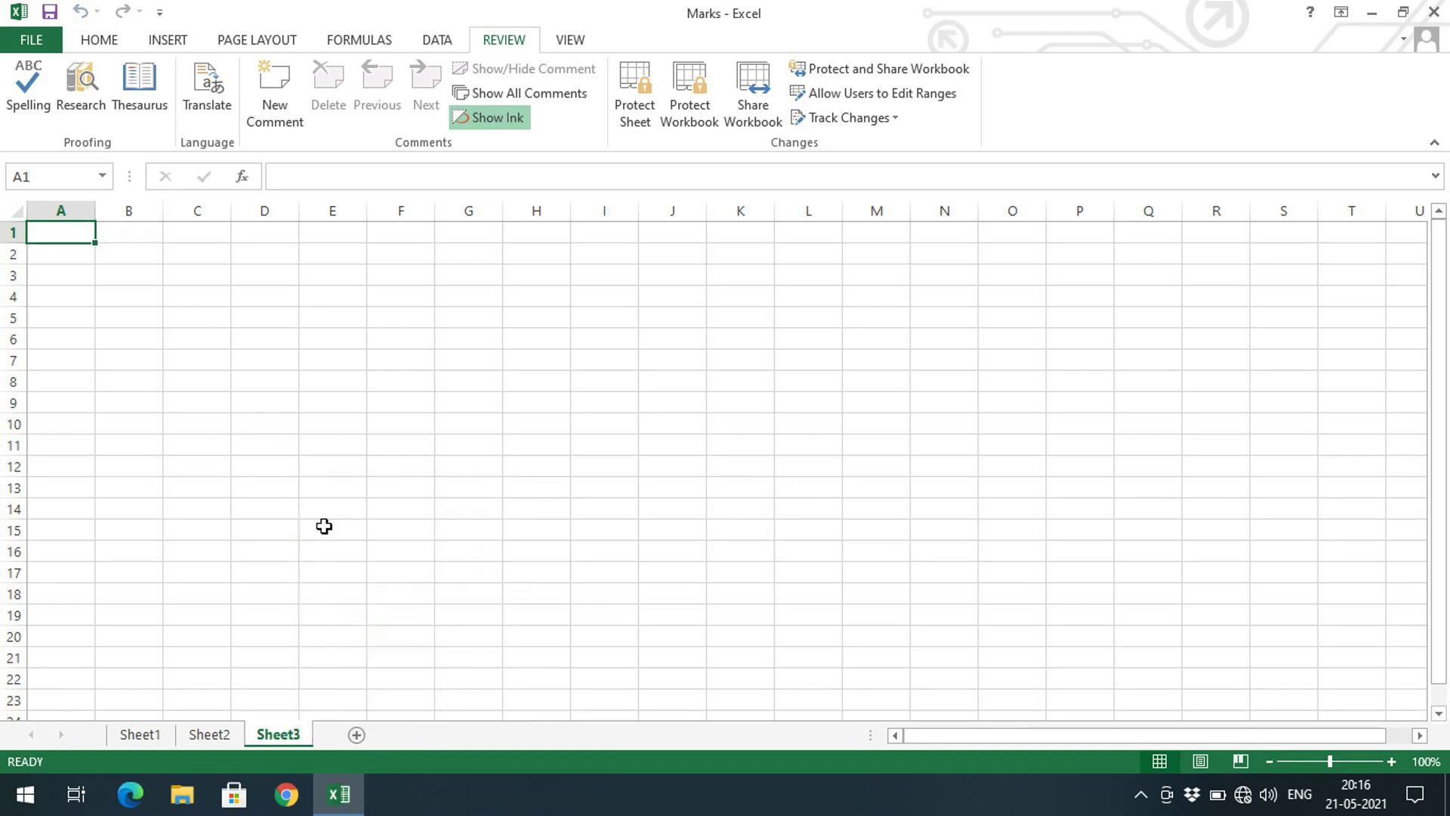
right_click(215, 733)
left_click(289, 517)
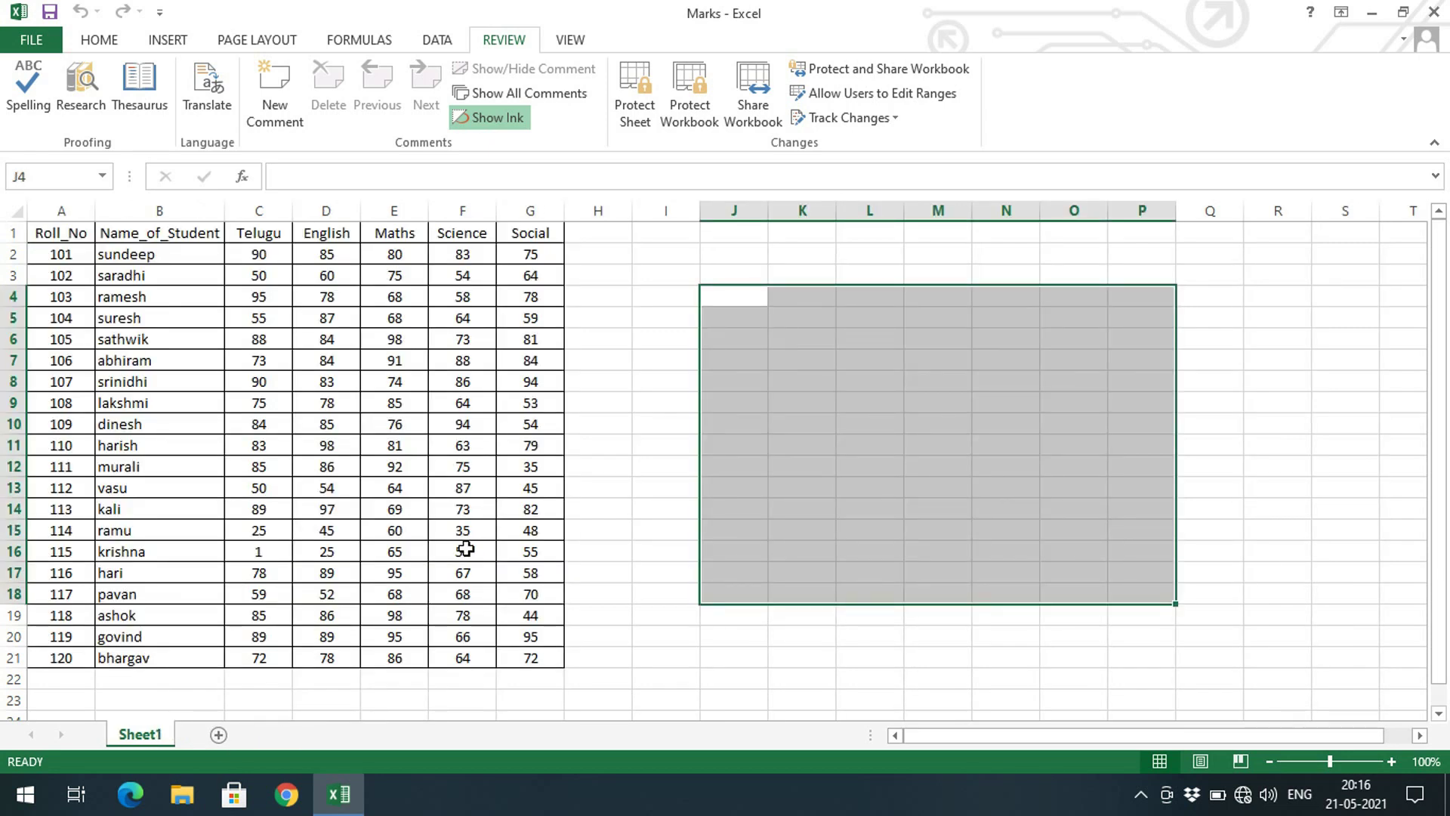
left_click(619, 509)
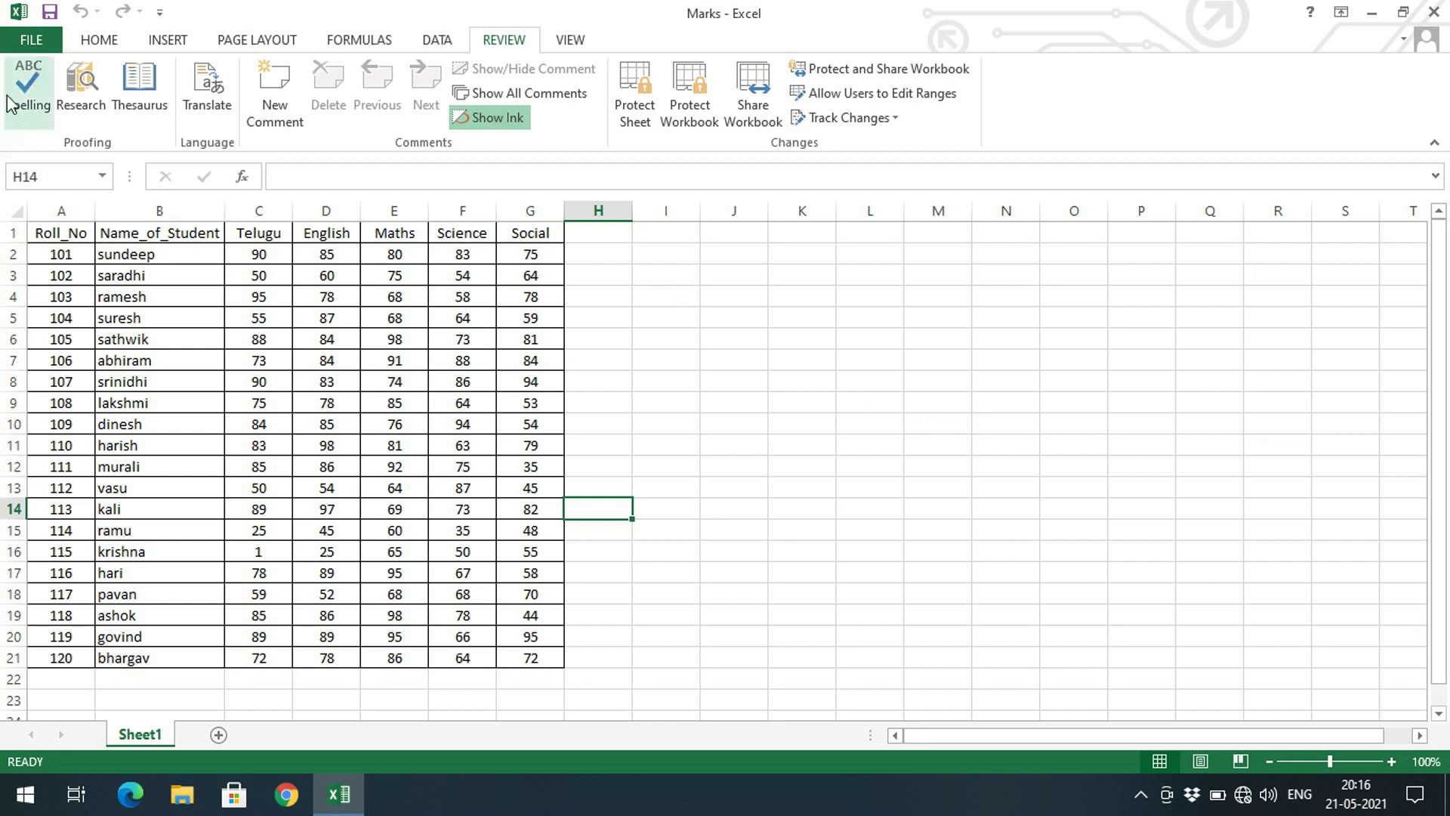
Encrypt the Marks workbook with a password entered twice, then return to the worksheet
left_click(29, 42)
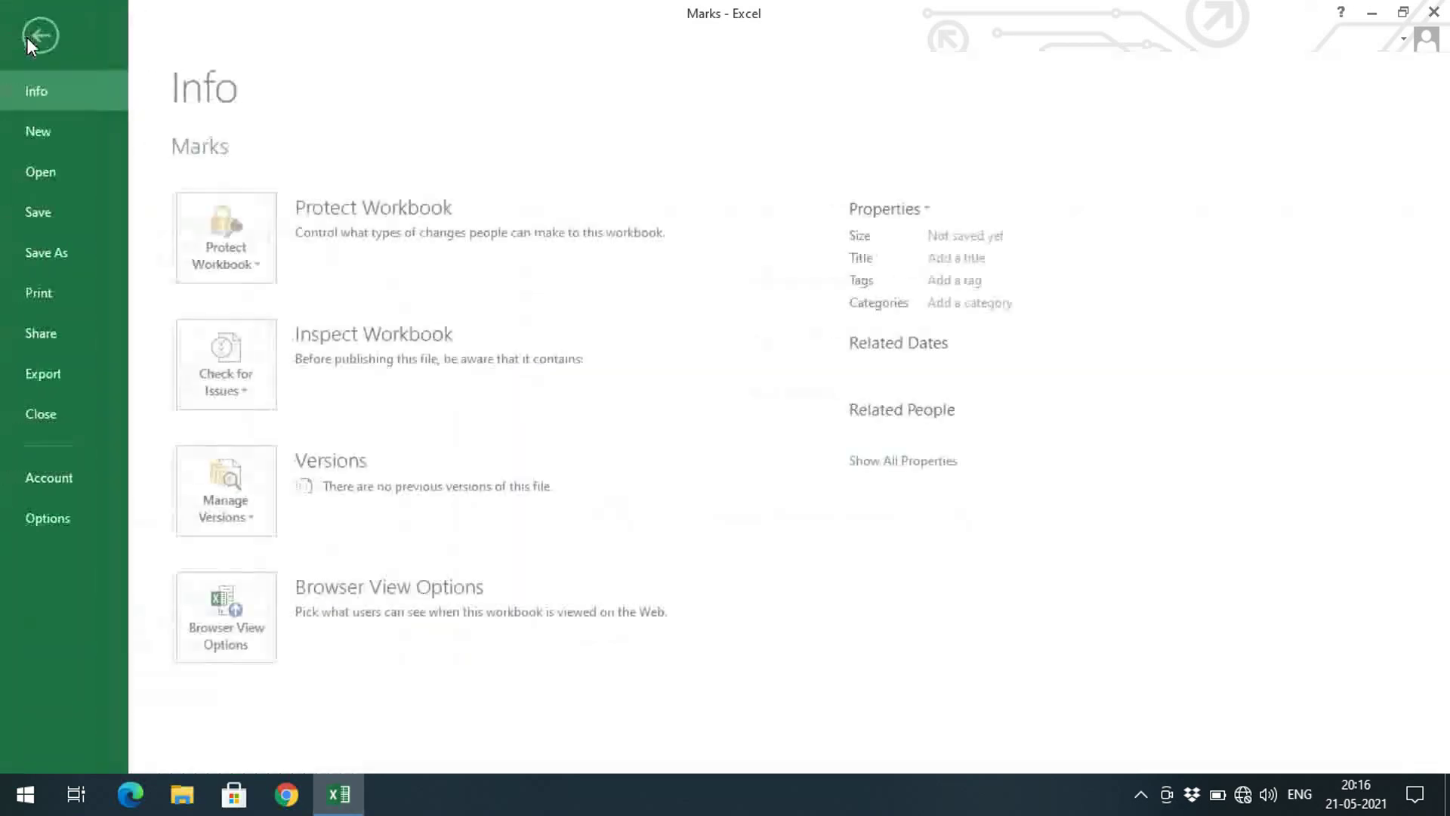
left_click(261, 272)
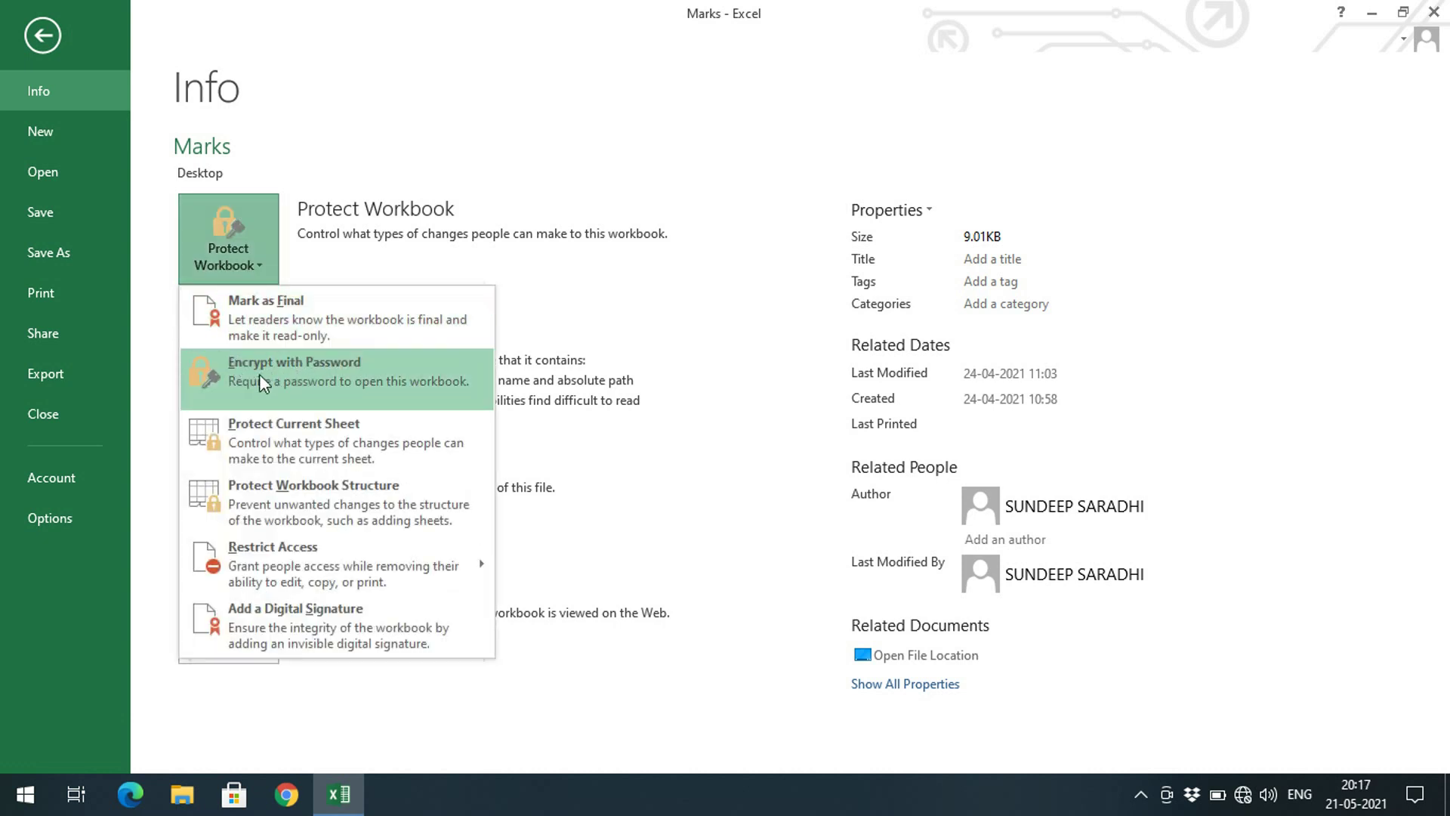
left_click(276, 369)
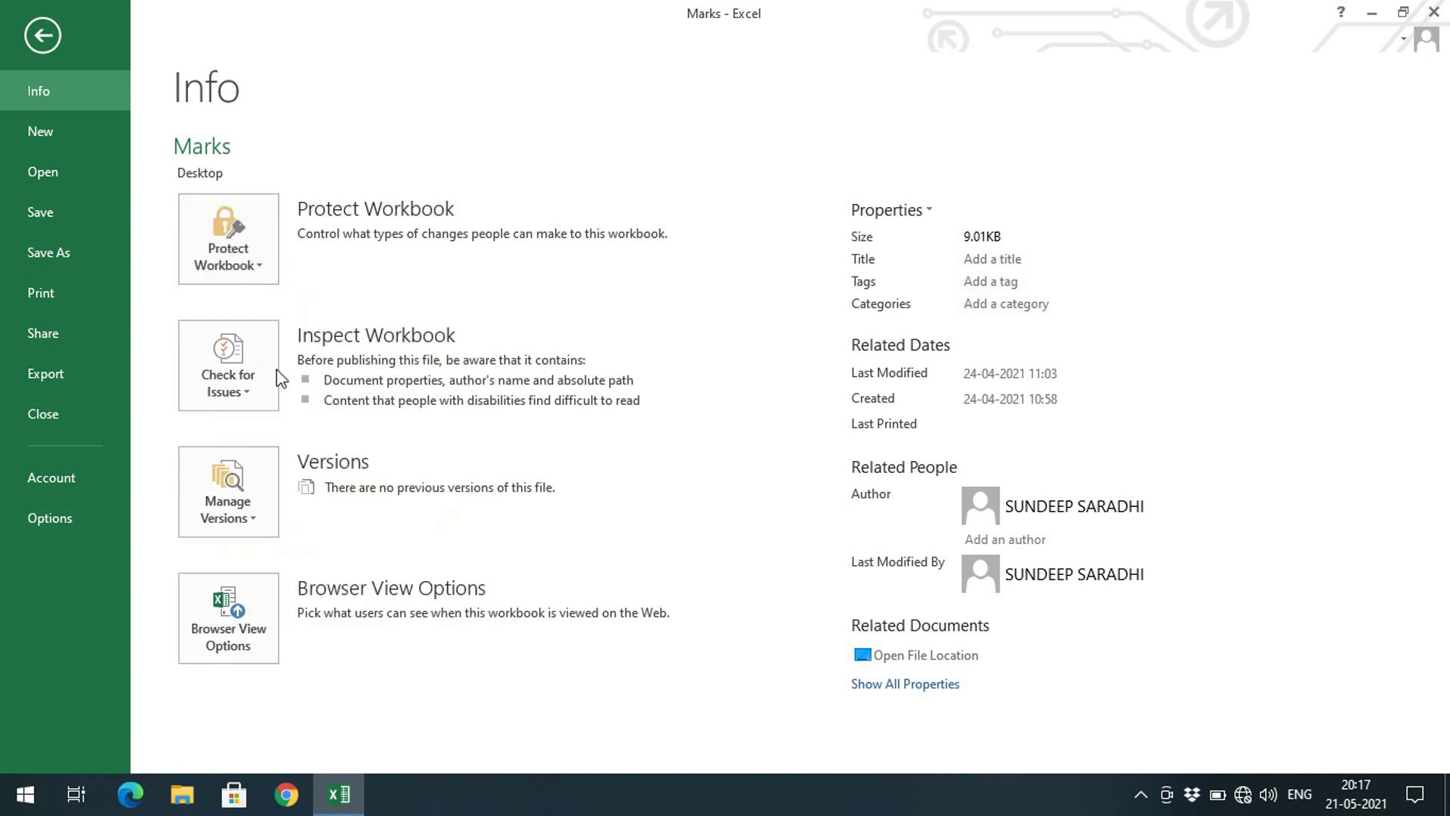
type("123")
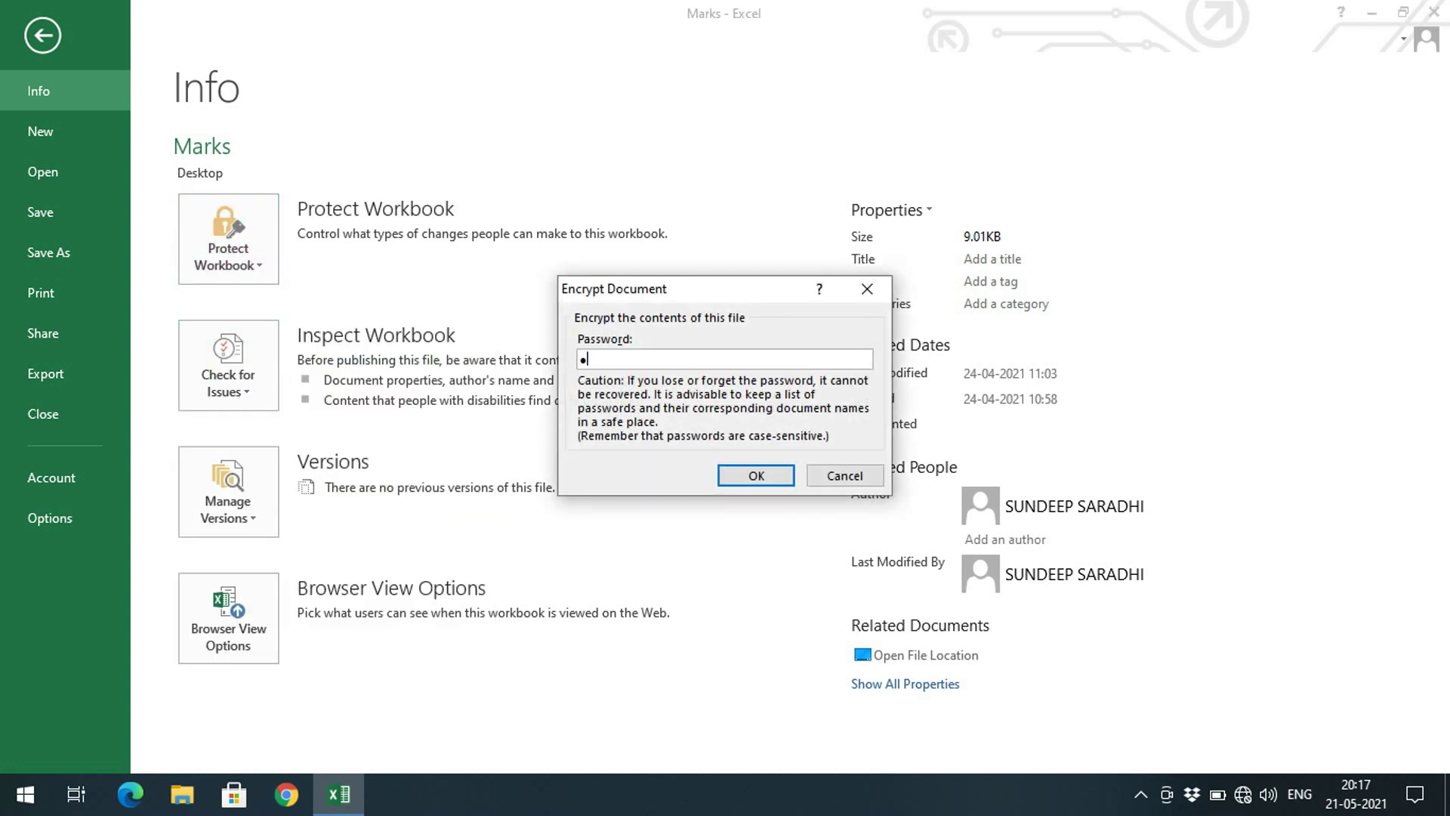
left_click(726, 478)
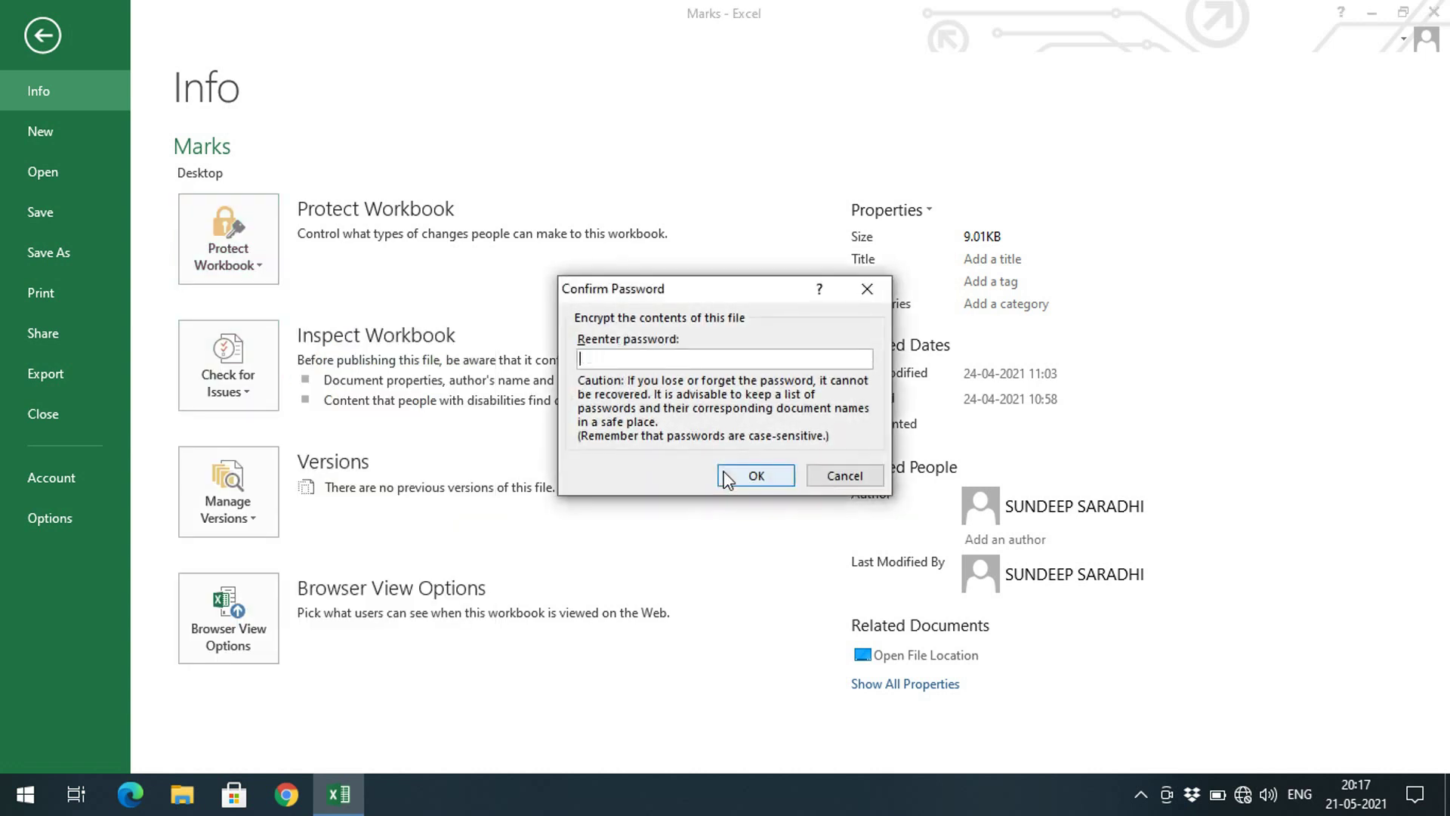
type("123")
left_click(775, 473)
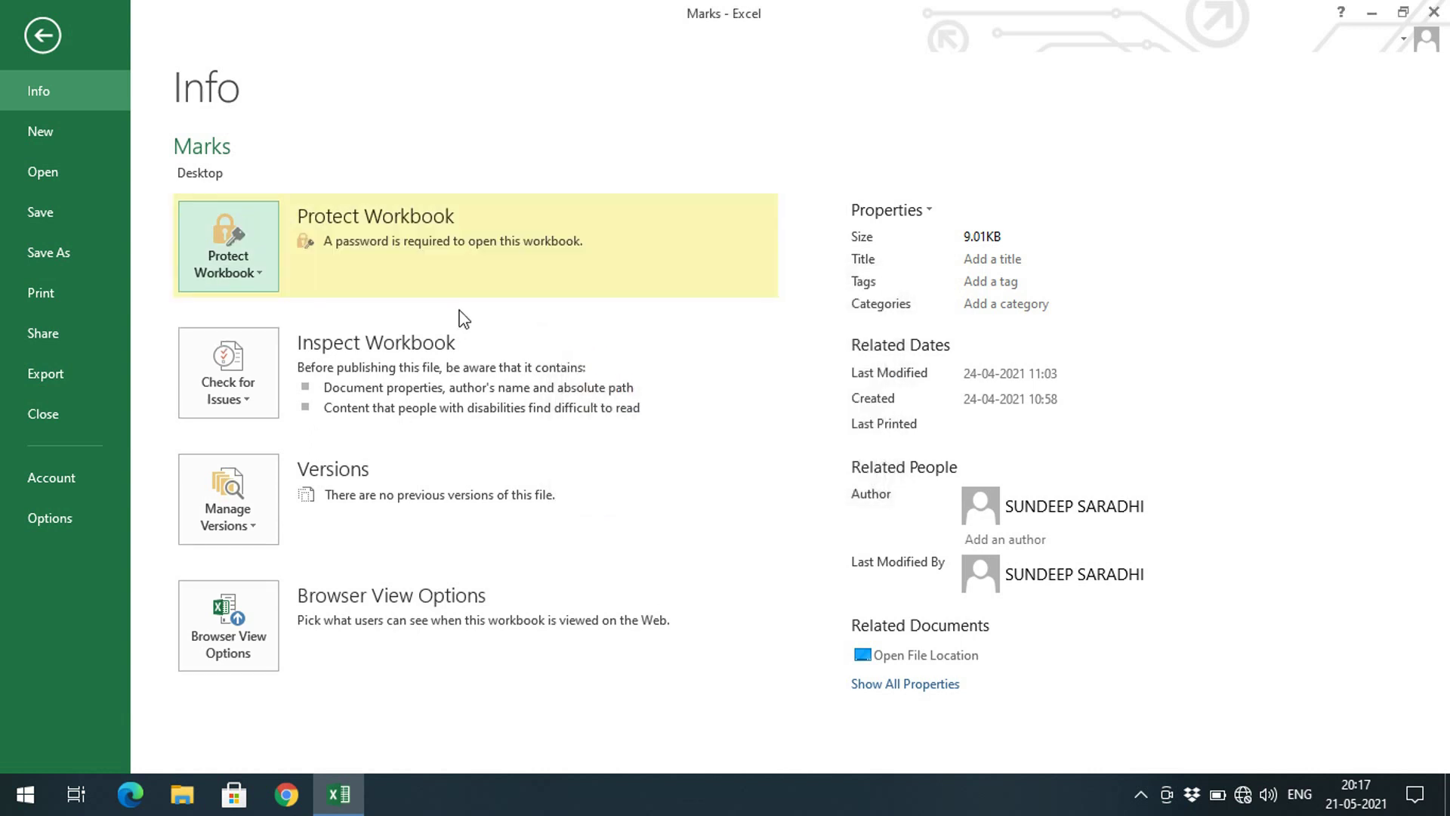
left_click(44, 50)
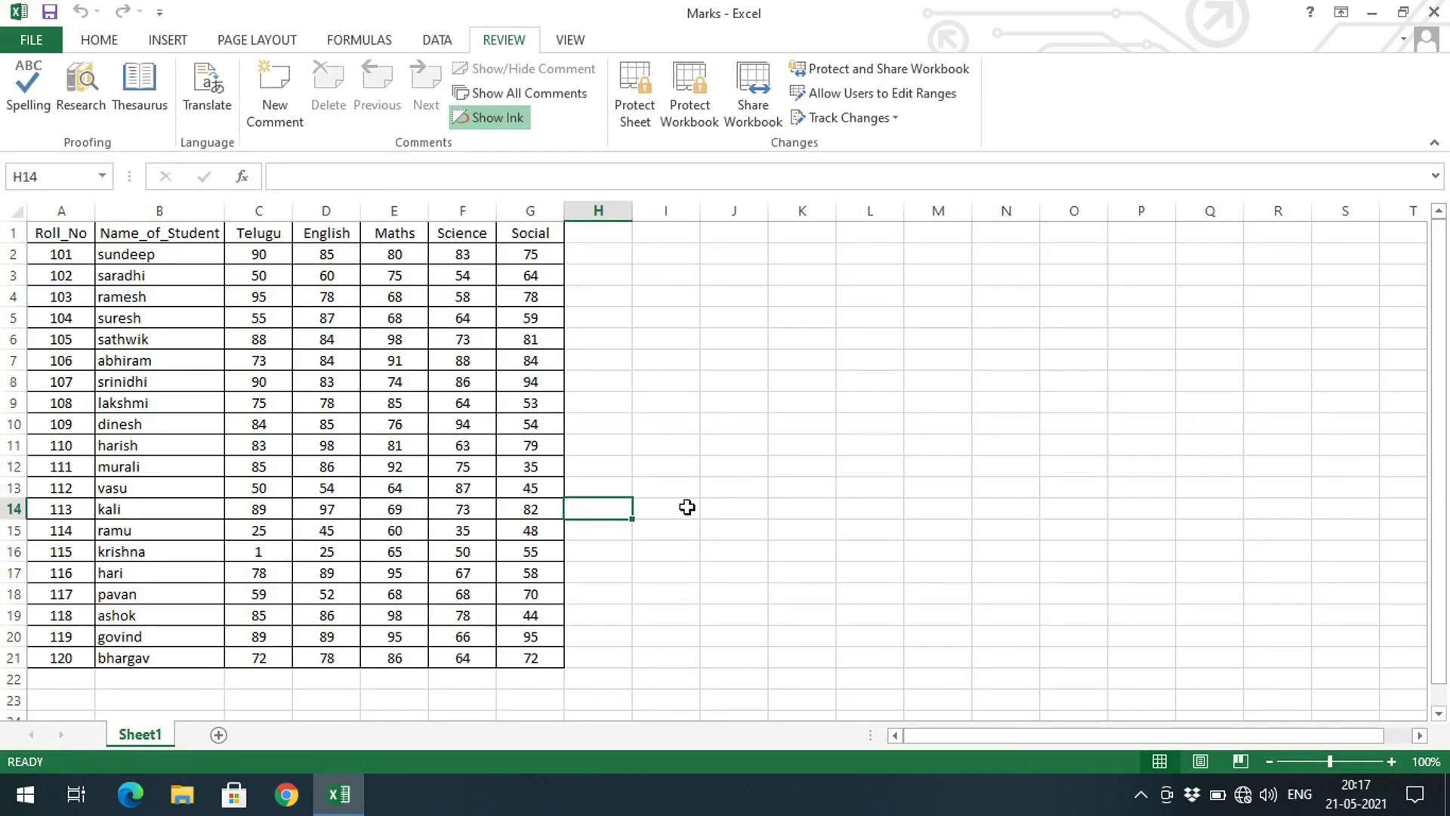
Save and close the encrypted workbook, then reopen Marks from the desktop using its password
left_click(1434, 13)
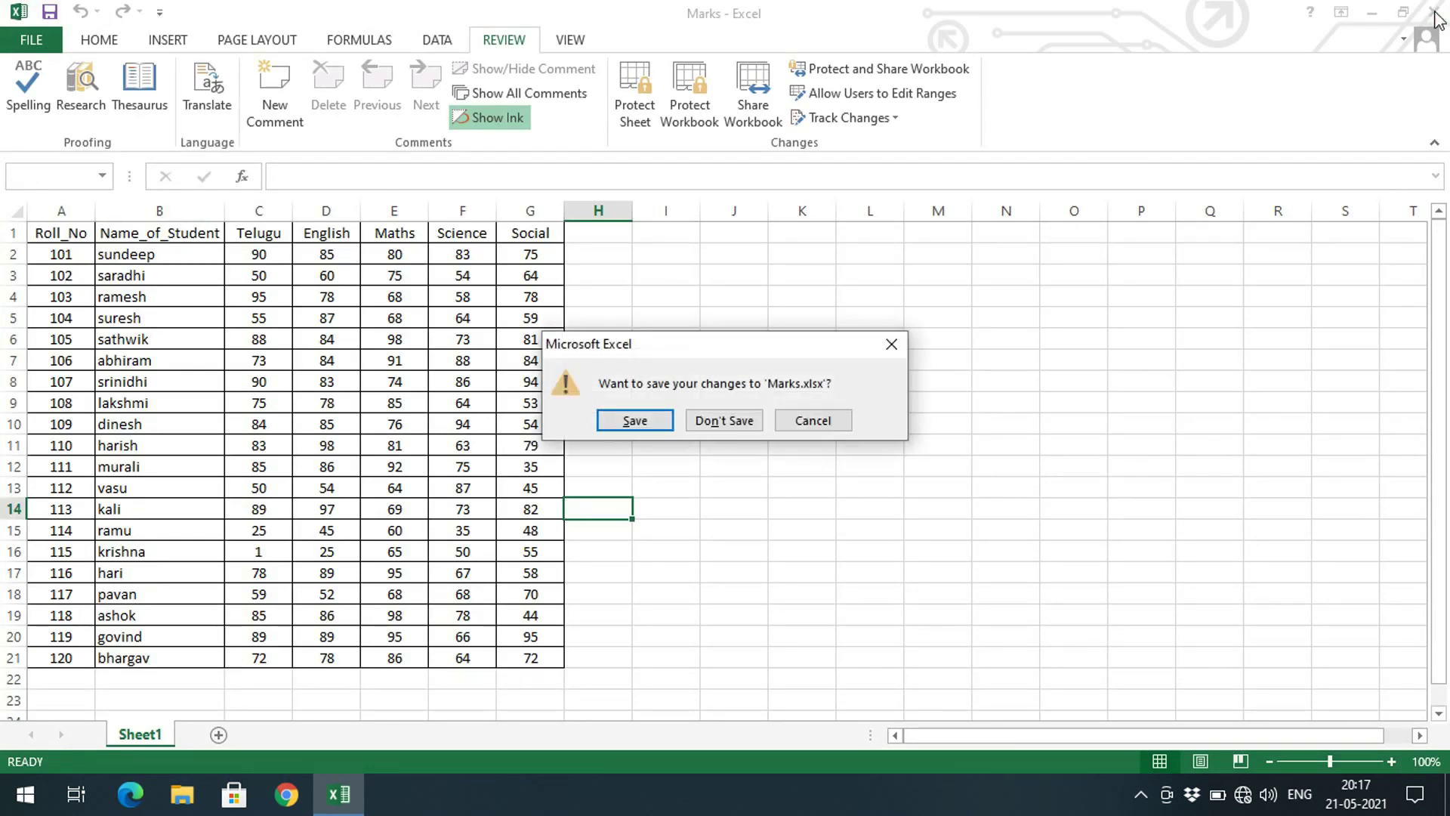
left_click(602, 421)
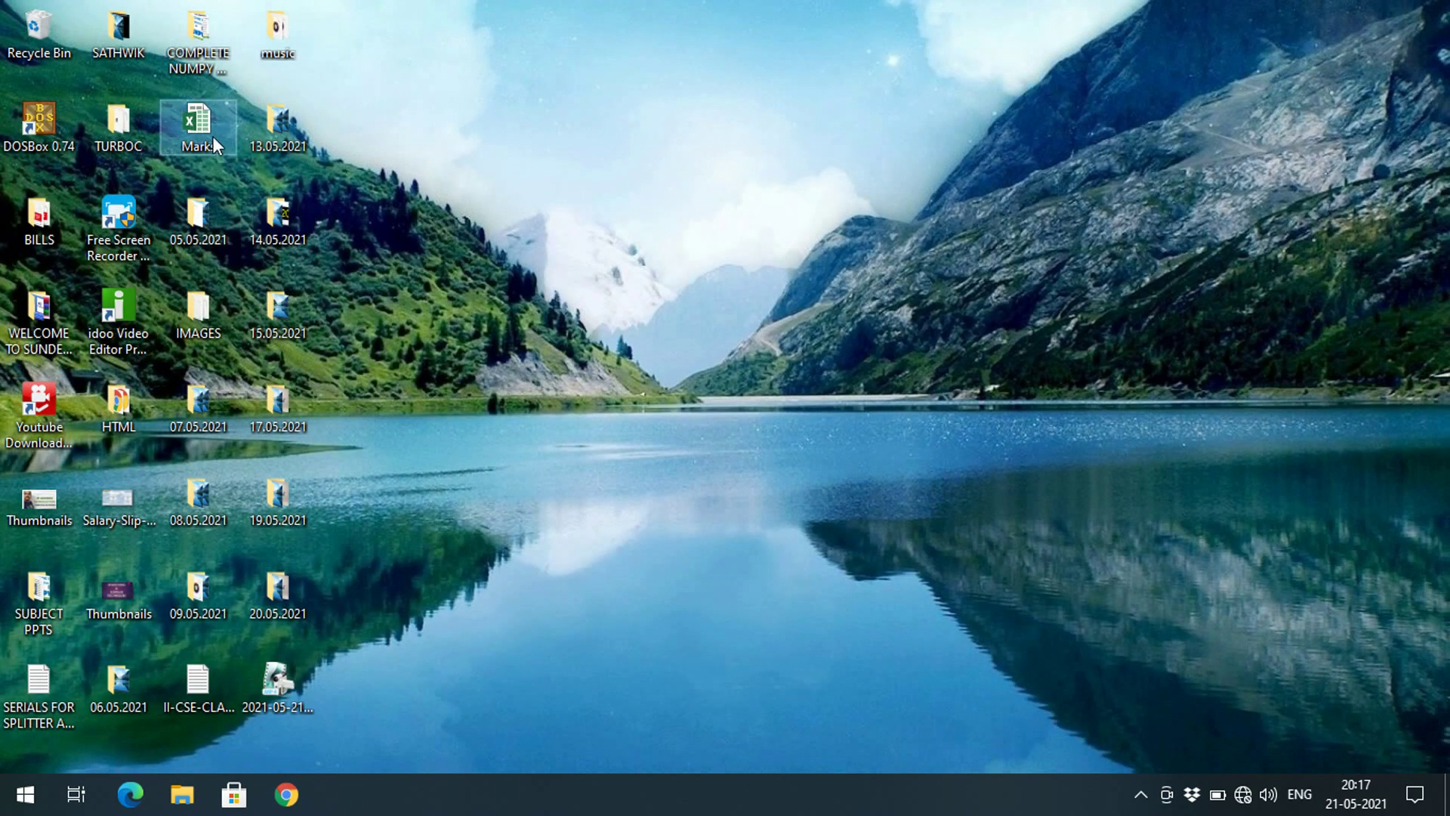
double_click(213, 140)
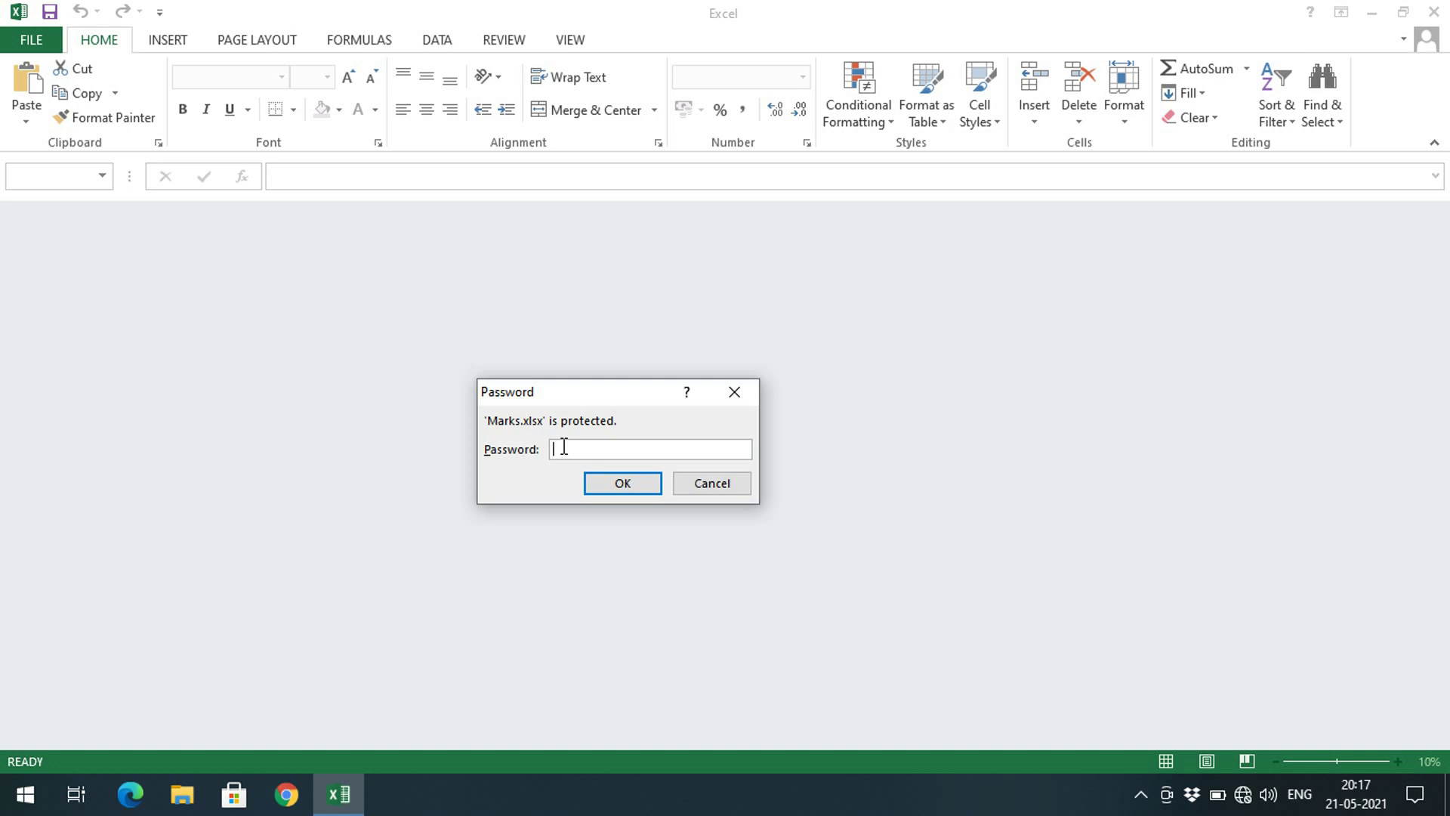
type("123")
left_click(621, 485)
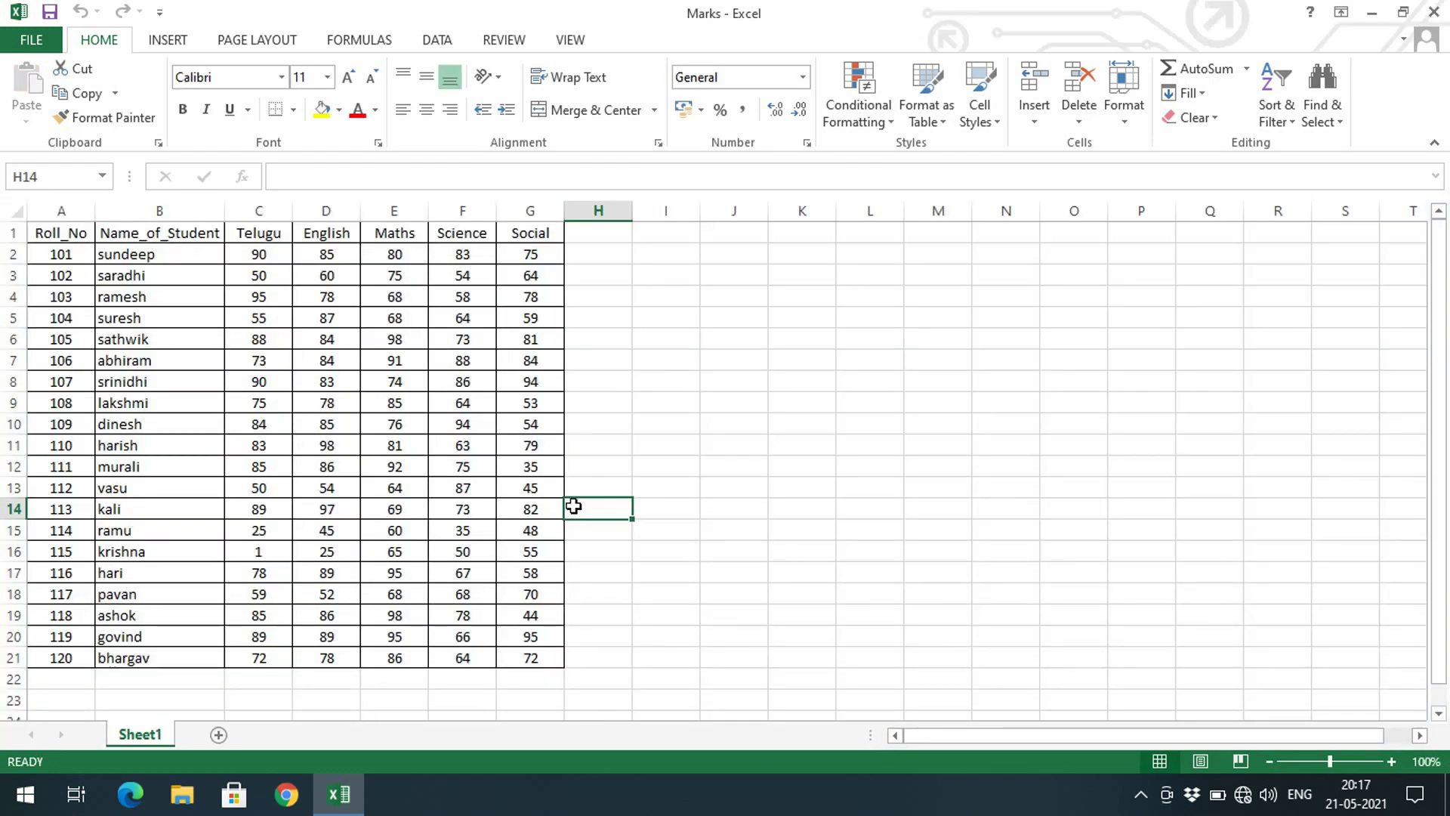
left_click(936, 601)
Clear the password in Encrypt with Password so Marks opens without one
left_click(32, 42)
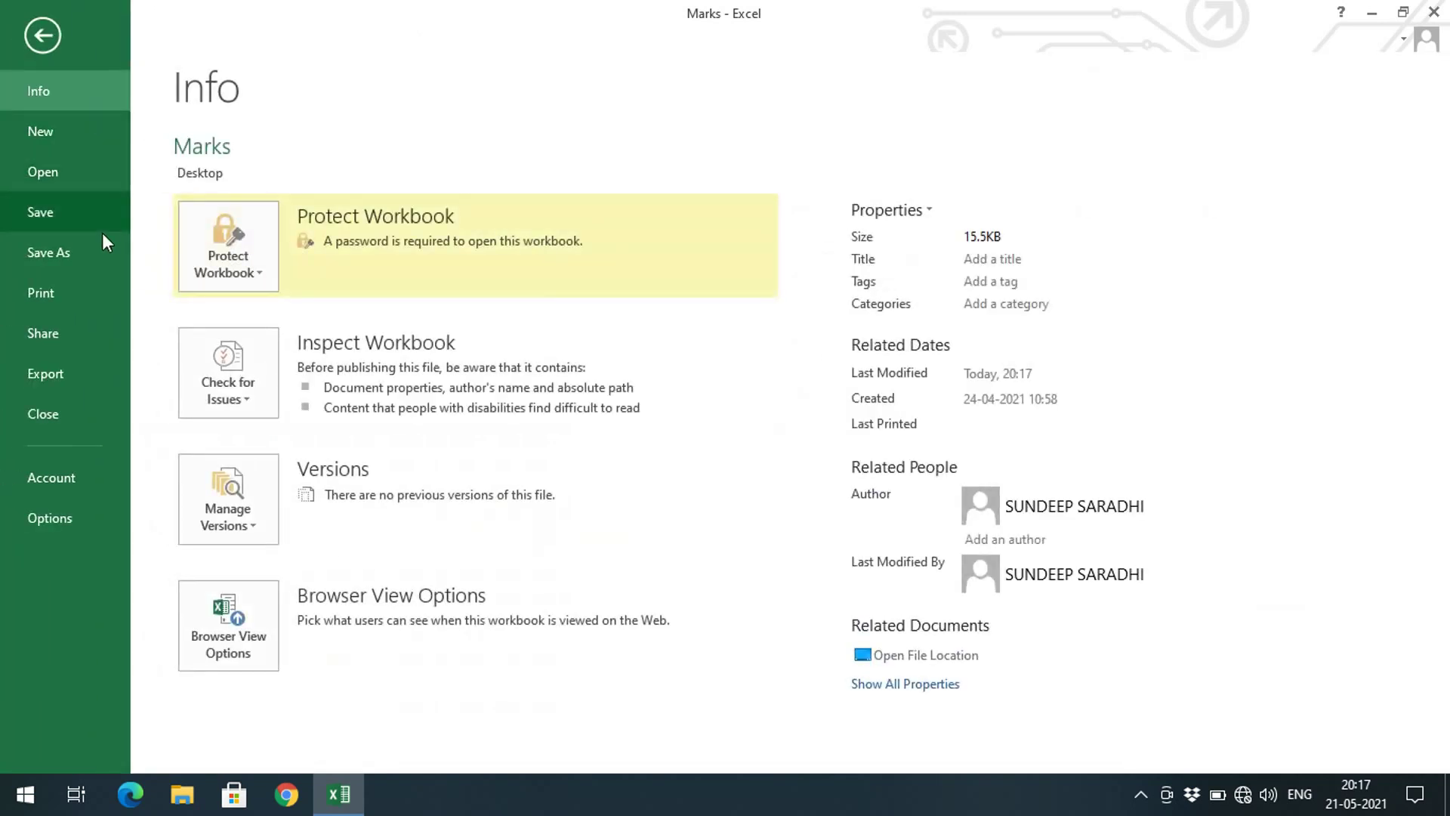
left_click(261, 276)
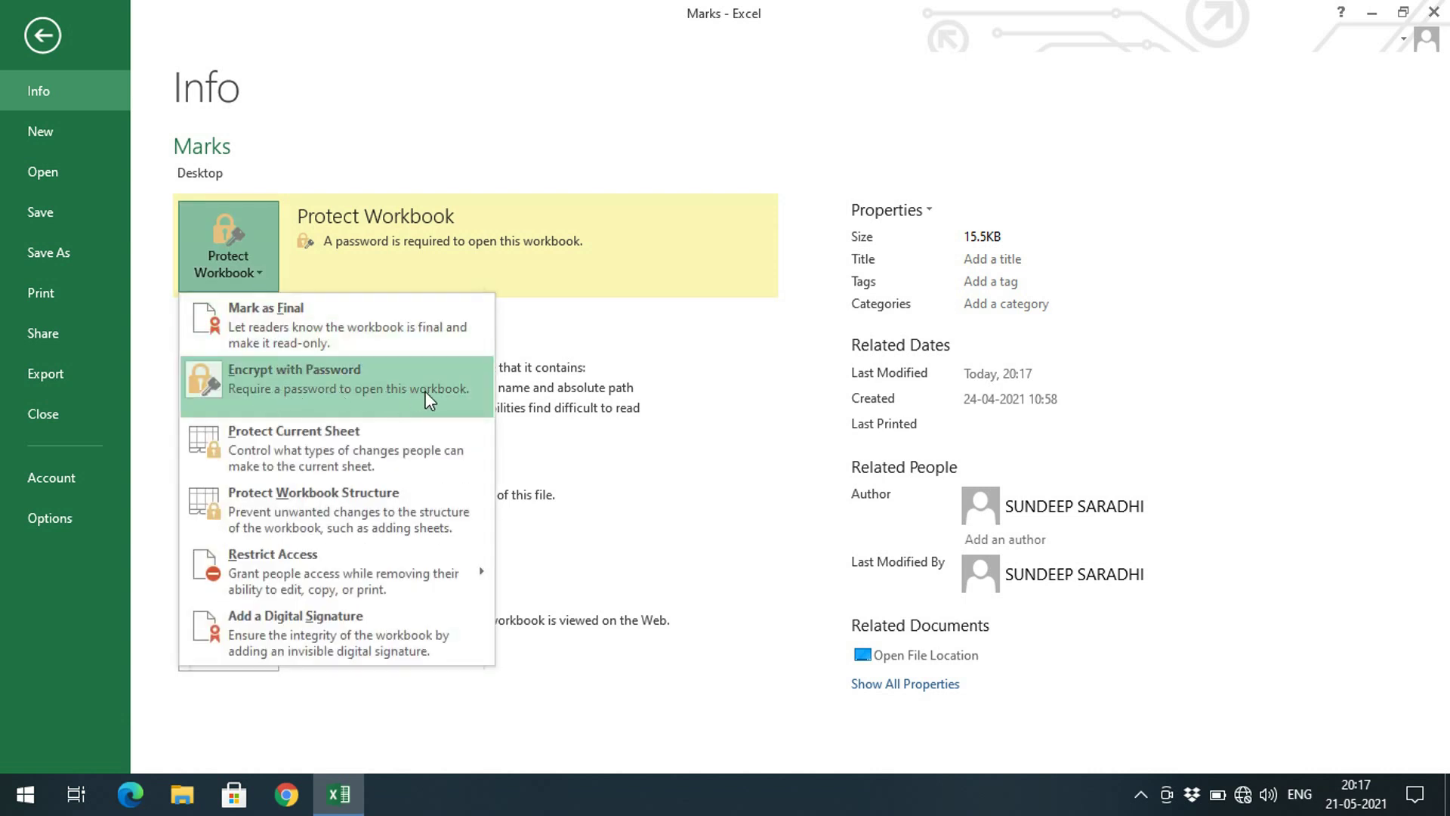
left_click(805, 431)
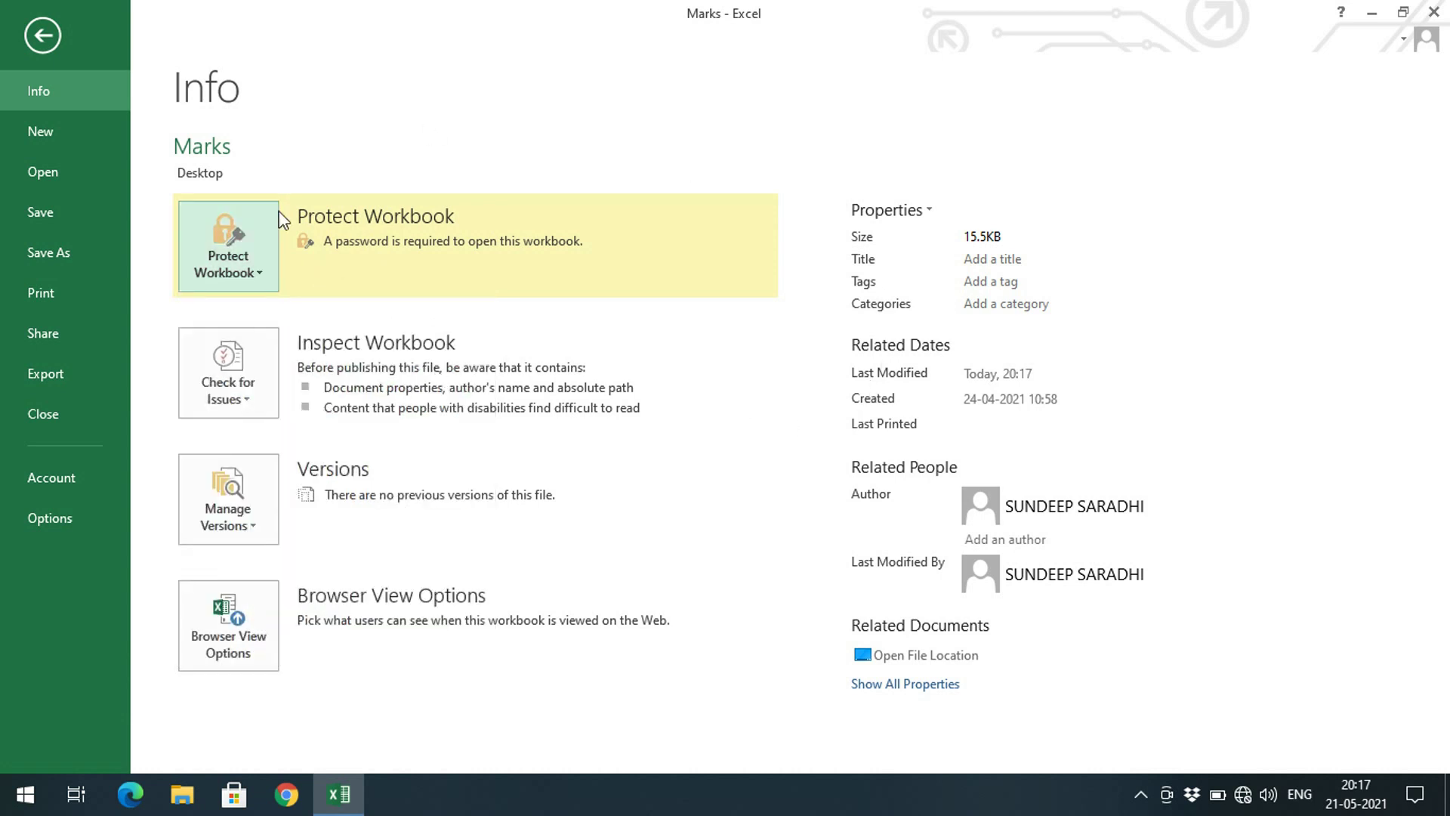
left_click(259, 269)
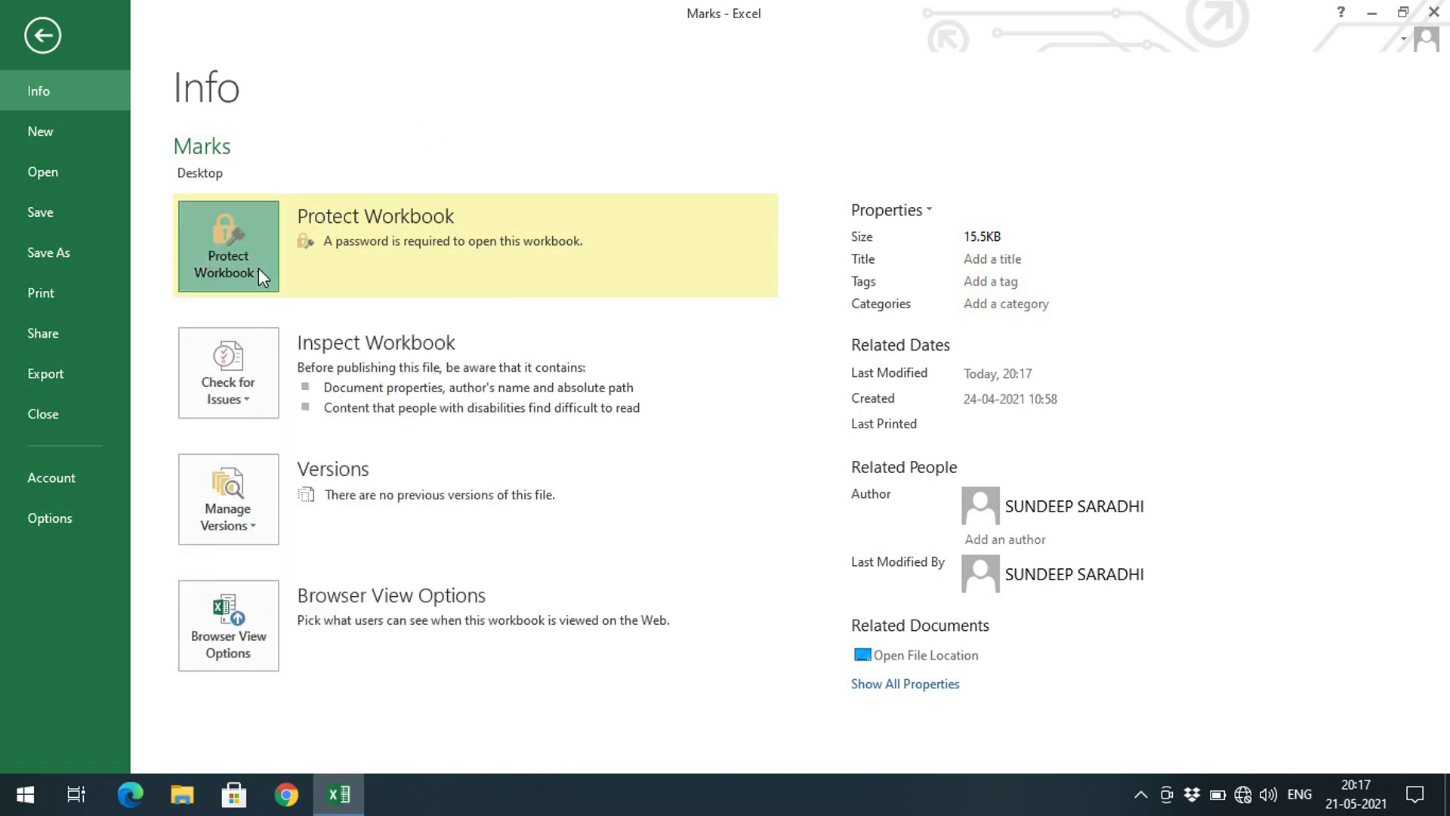
left_click(289, 393)
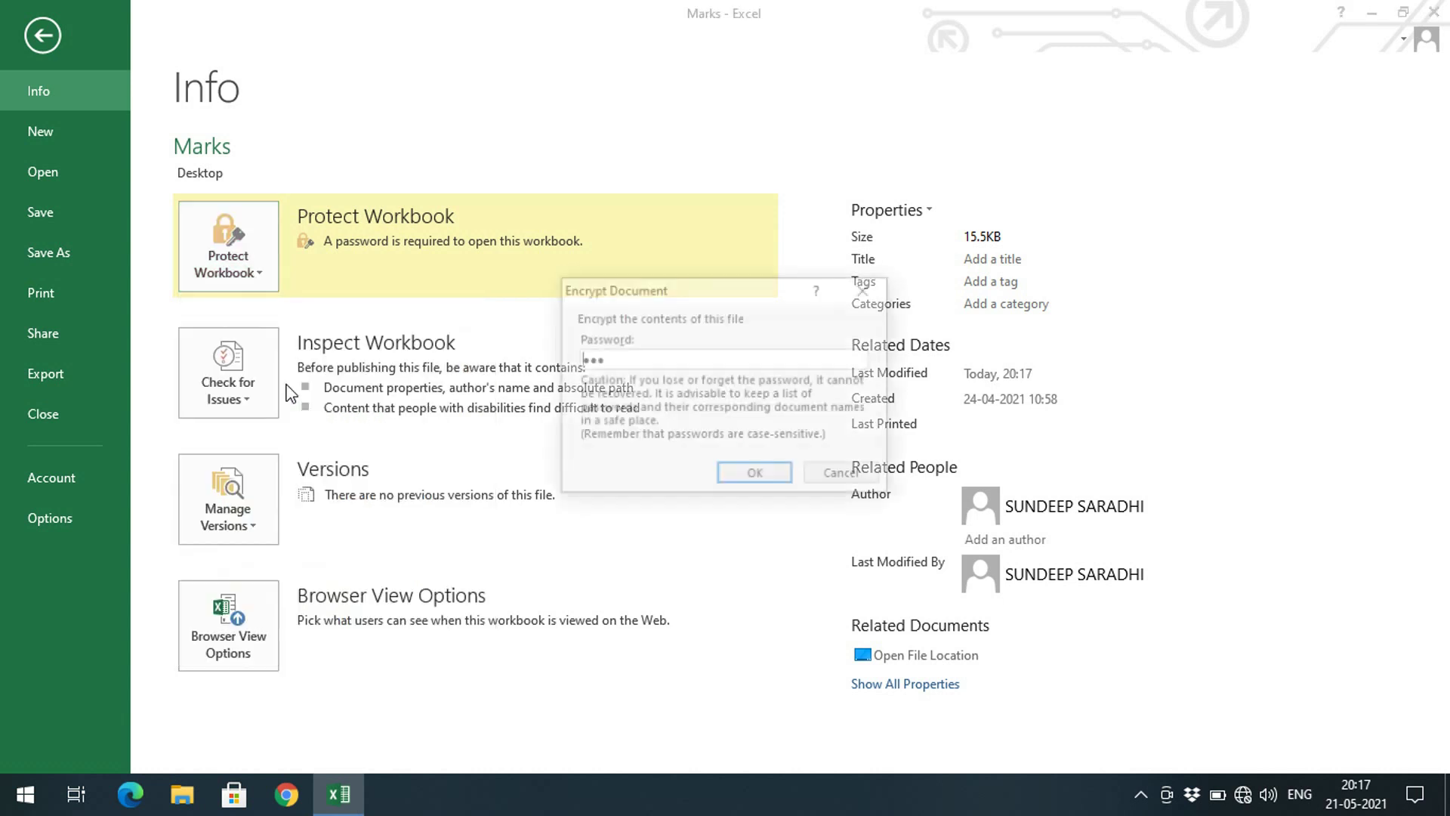
double_click(706, 359)
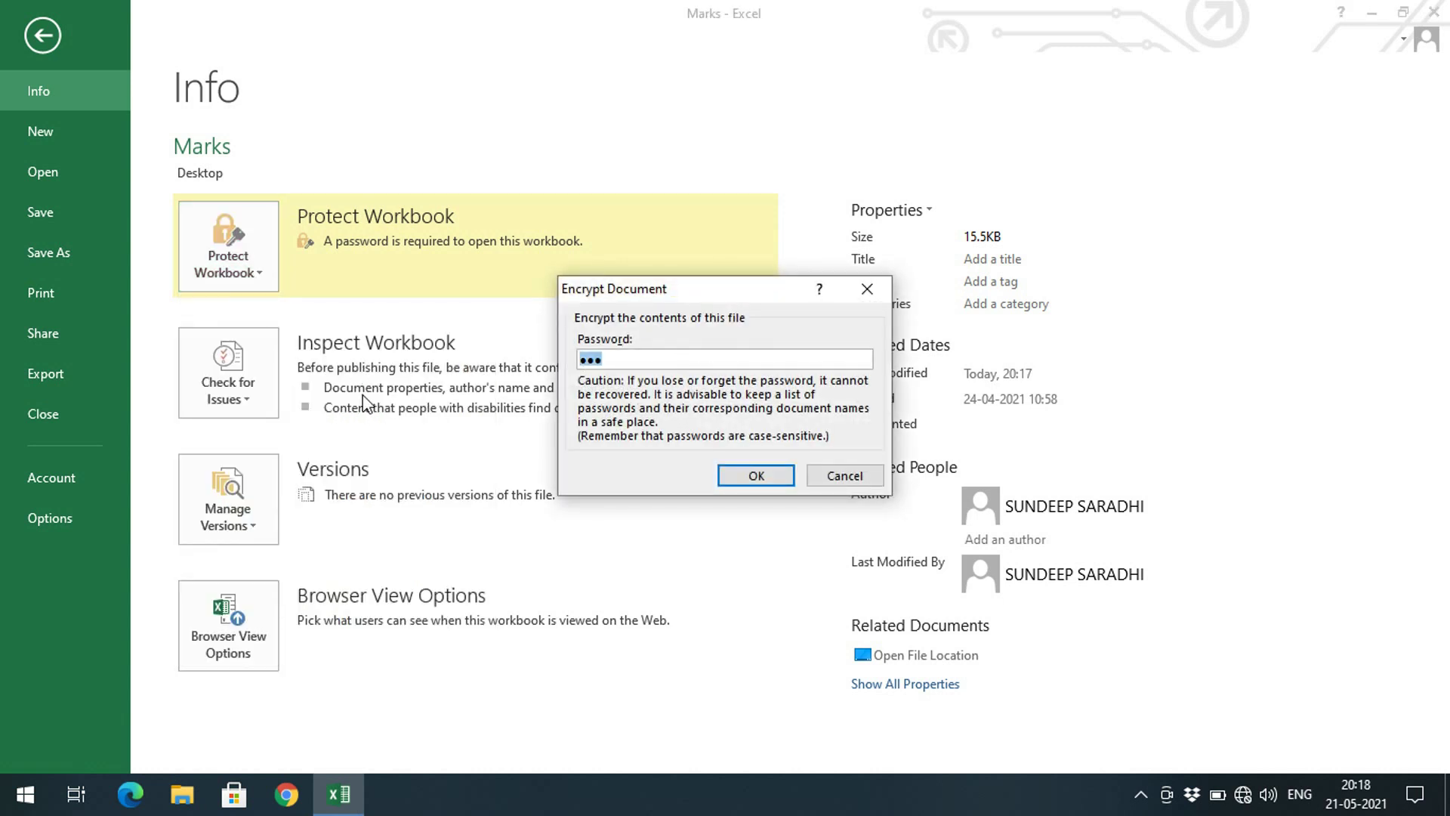
key("BackSpace")
left_click(764, 476)
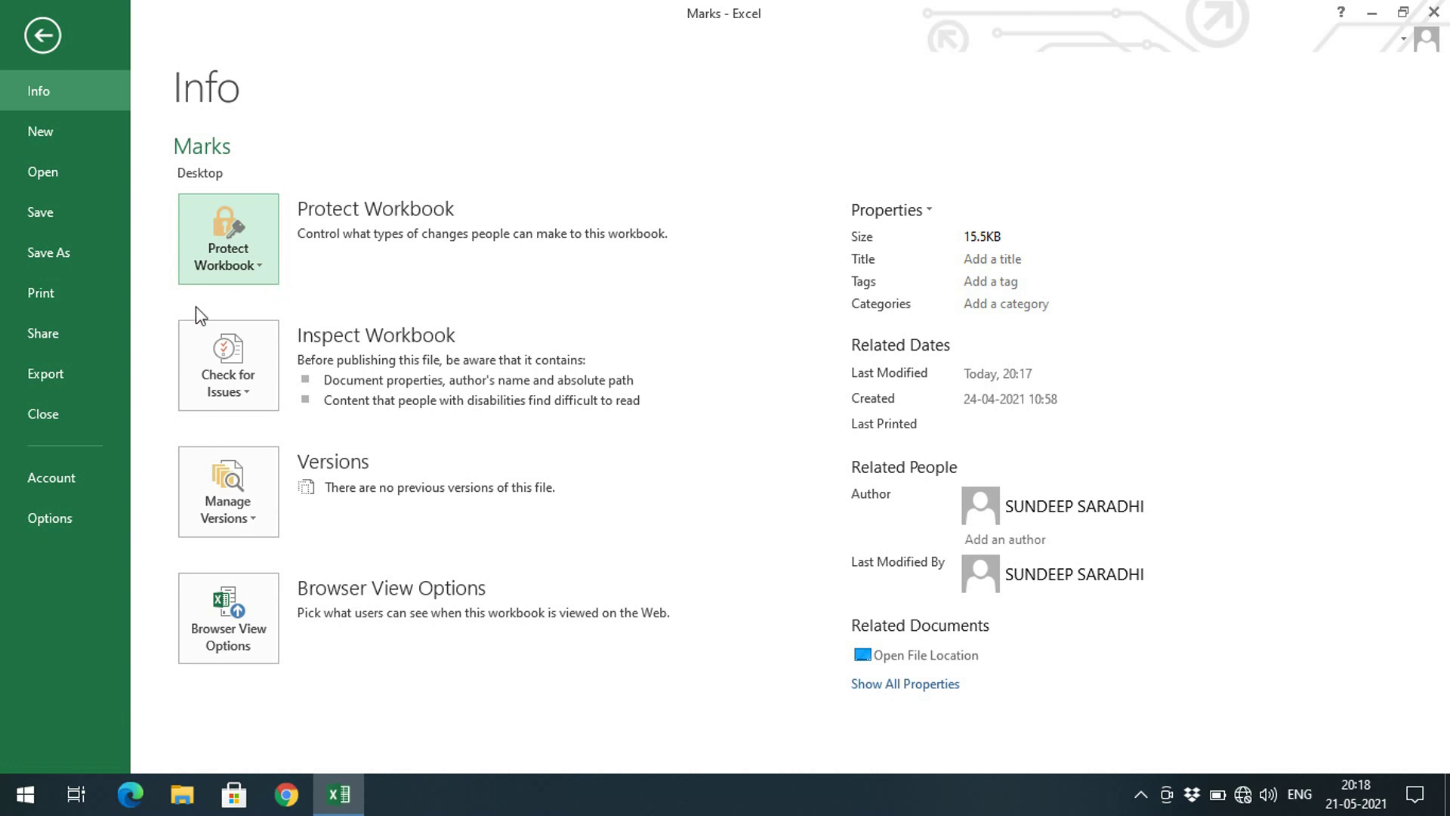
Mark the Marks workbook as final, accepting the save and final-notice dialogs
left_click(267, 266)
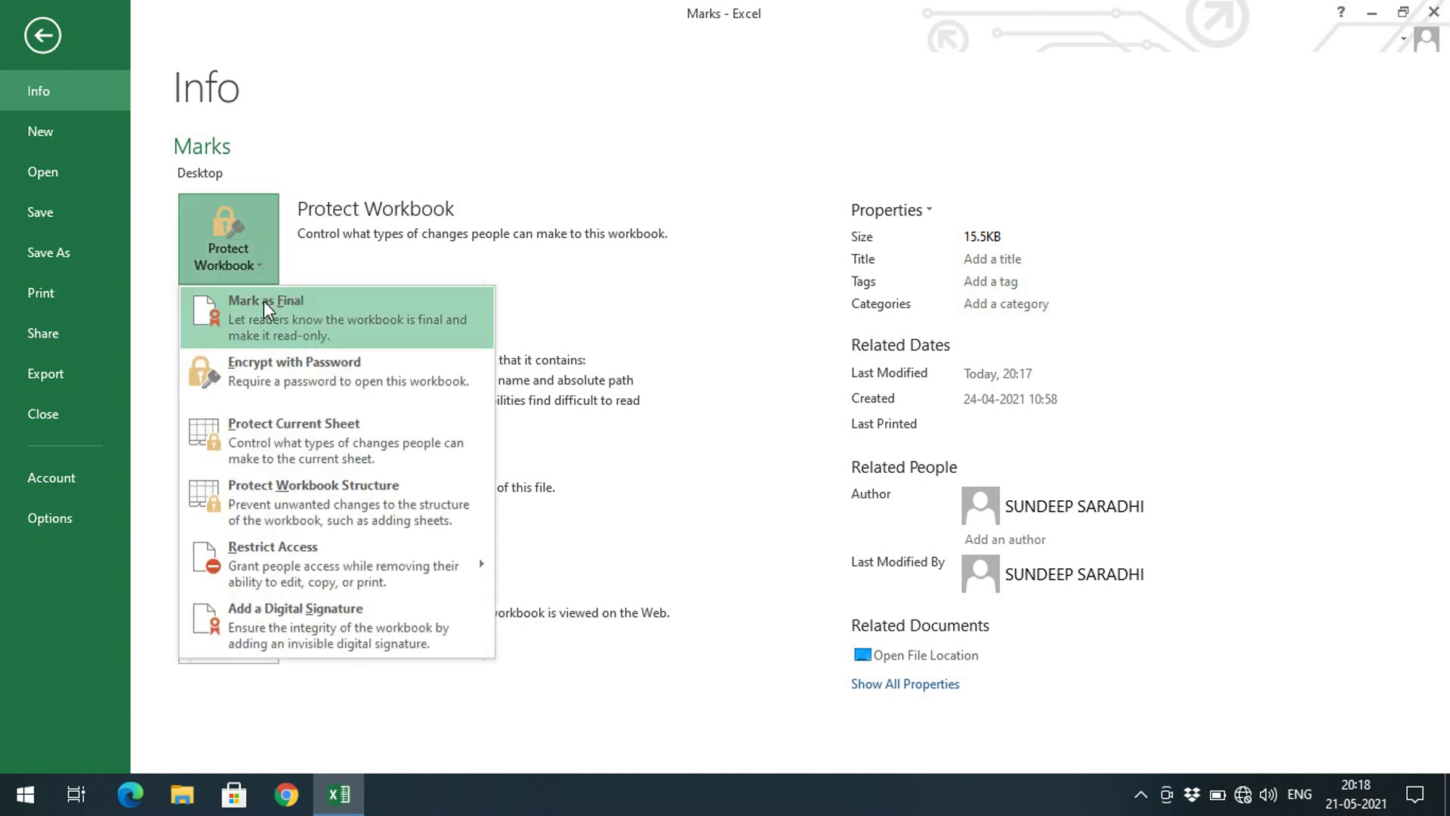
key("Escape")
left_click(42, 34)
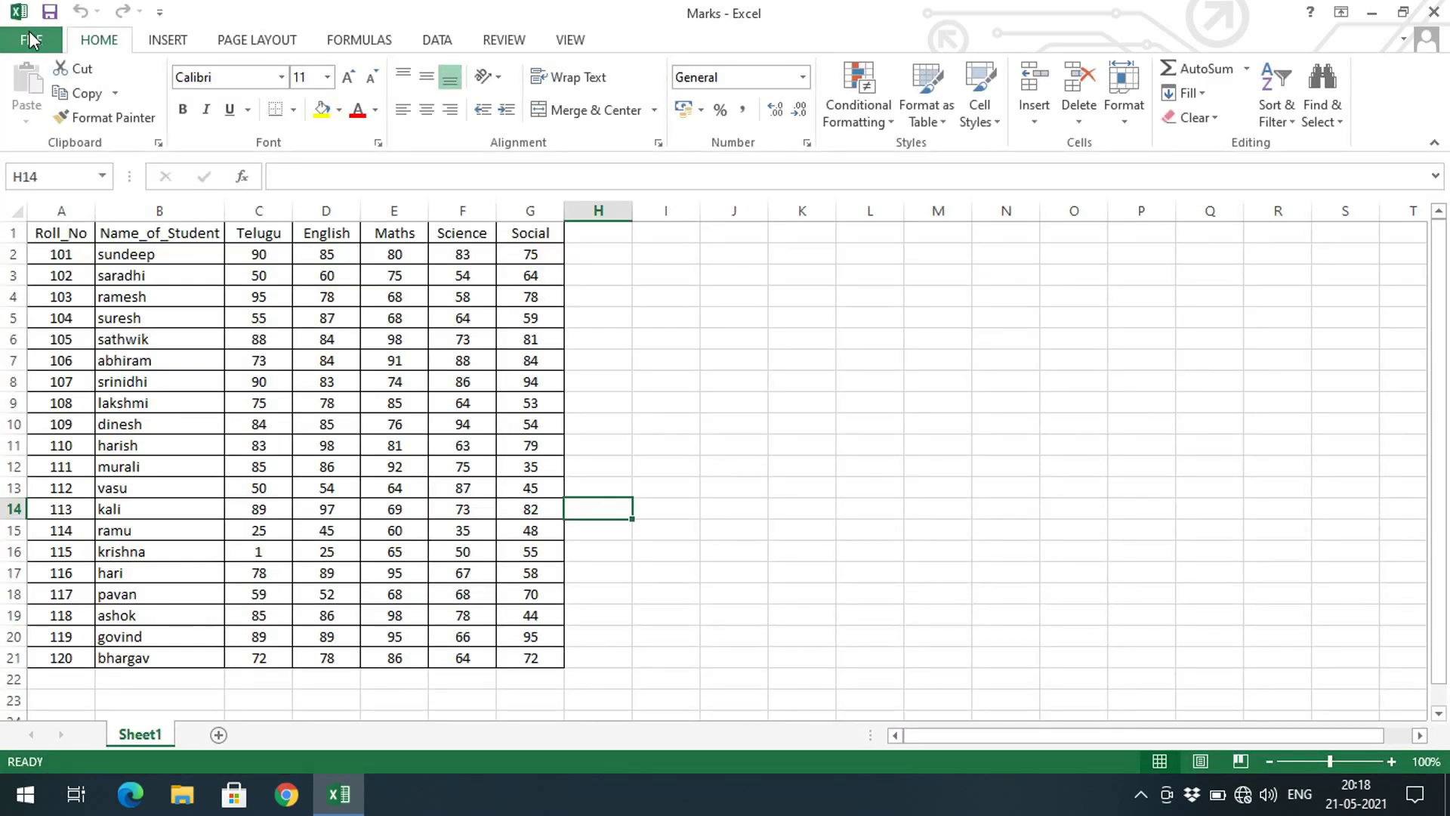
left_click(24, 42)
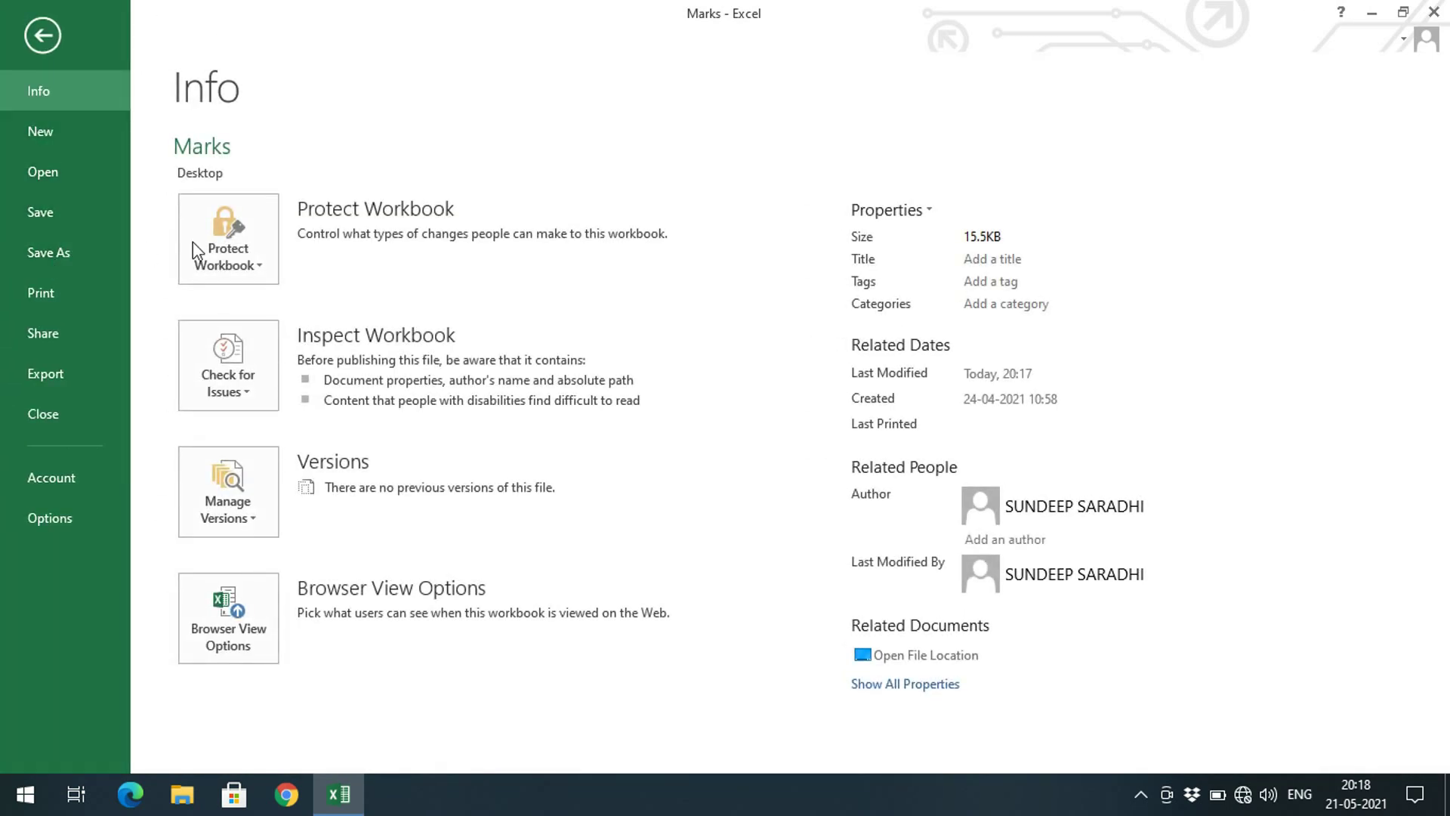
left_click(266, 272)
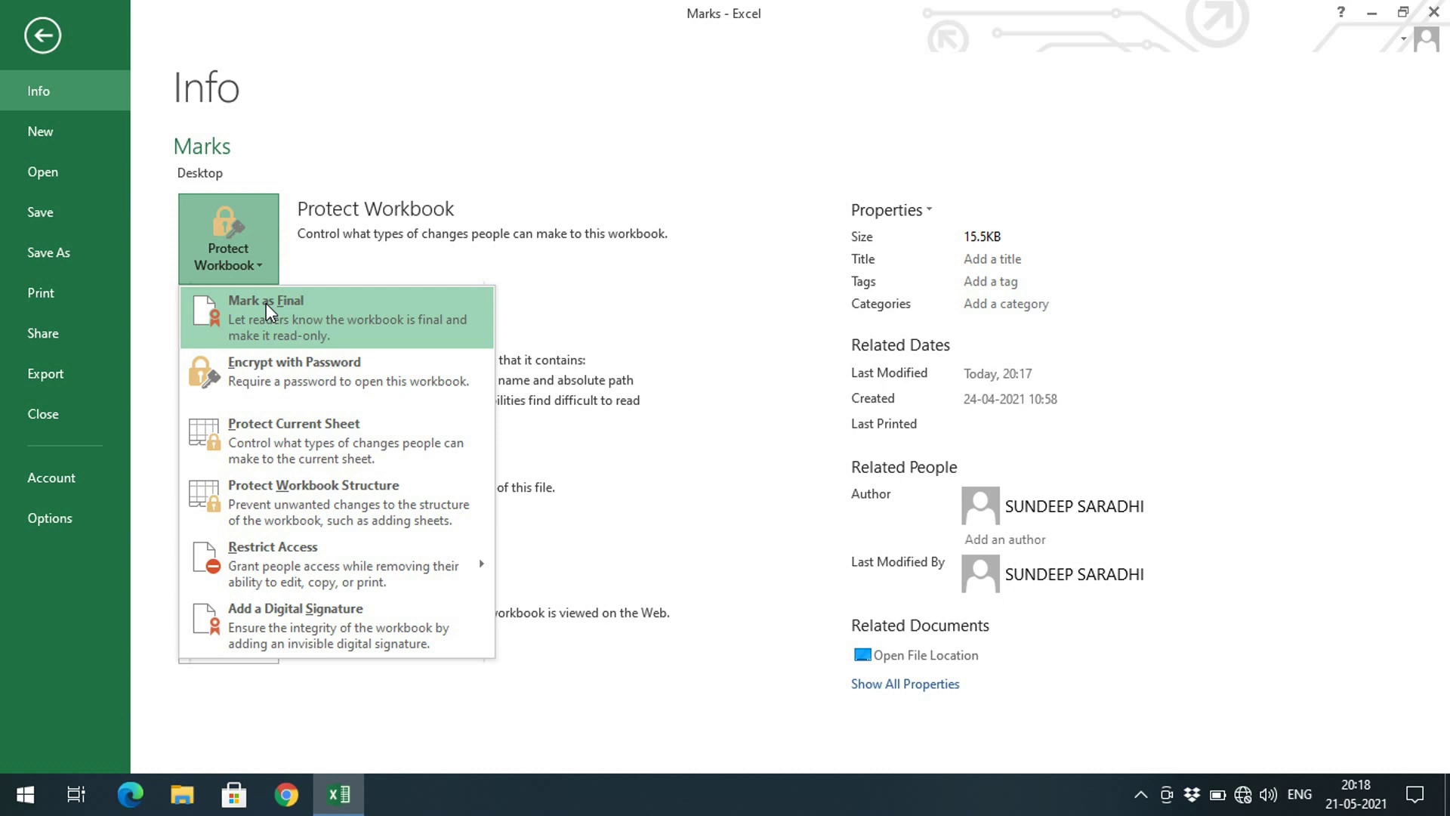
left_click(268, 299)
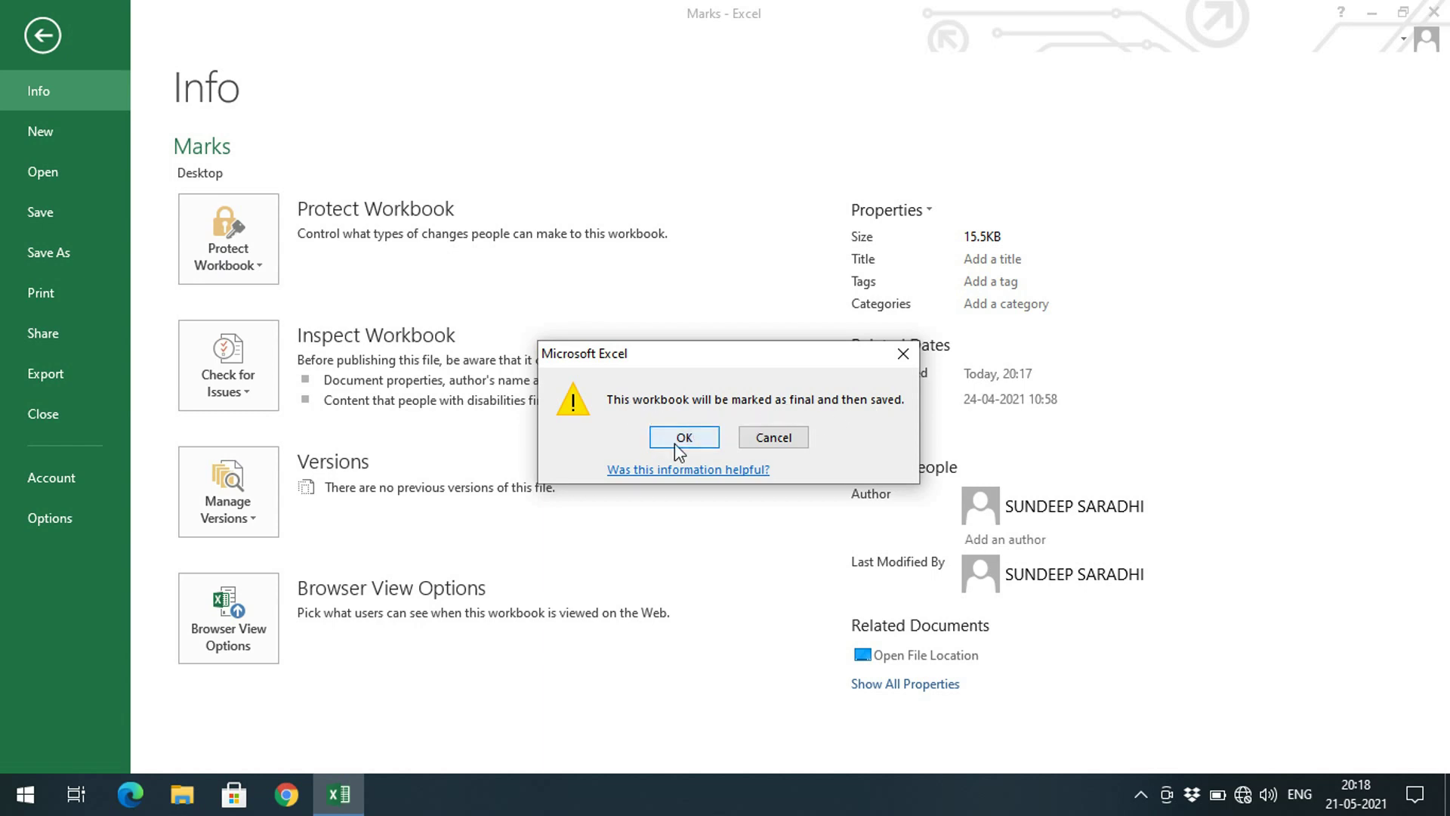
left_click(674, 443)
left_click(729, 462)
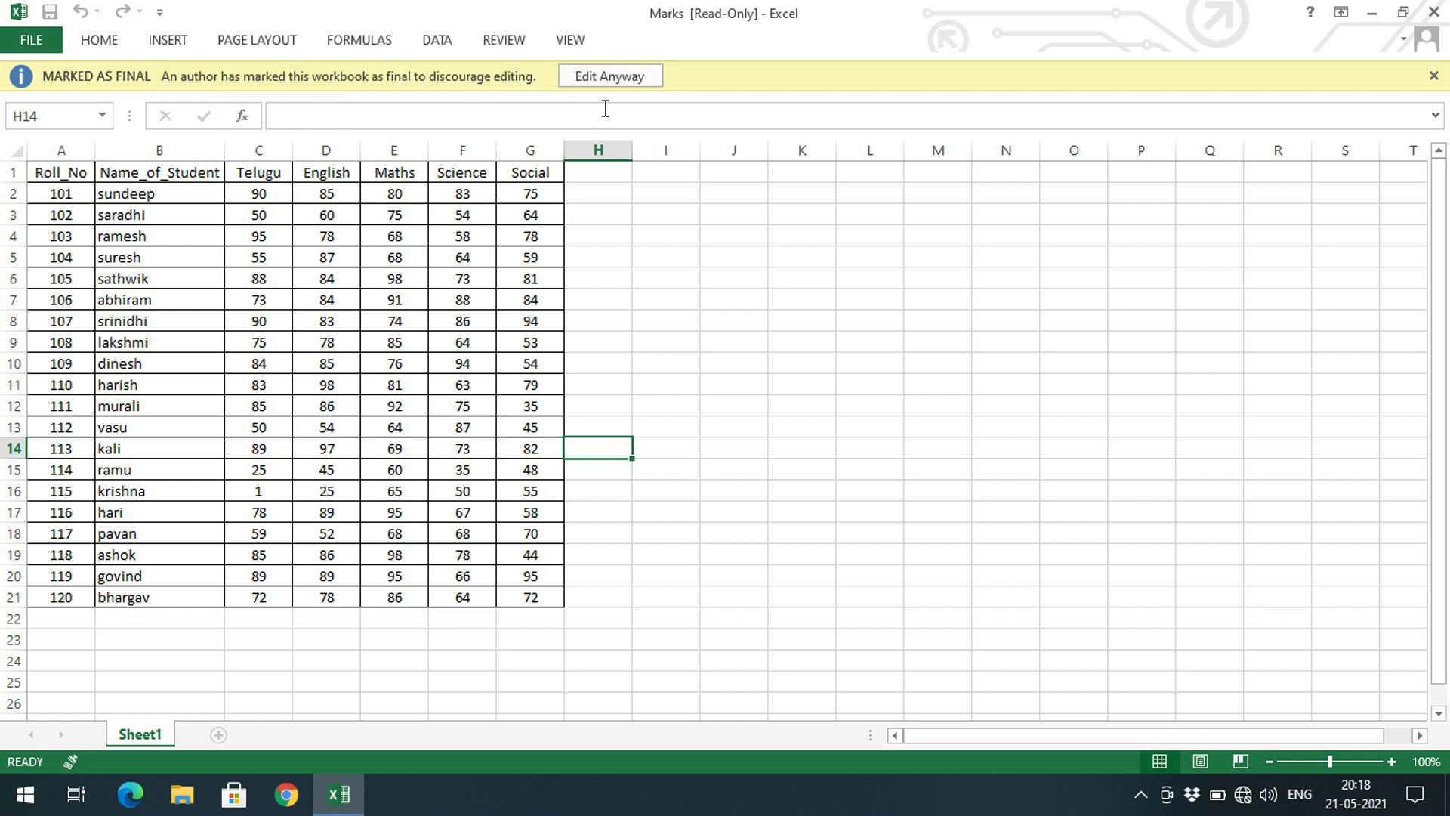
Choose Edit Anyway, type 'sds' in J8, then list Protect Workbook options on the Info page
left_click(594, 81)
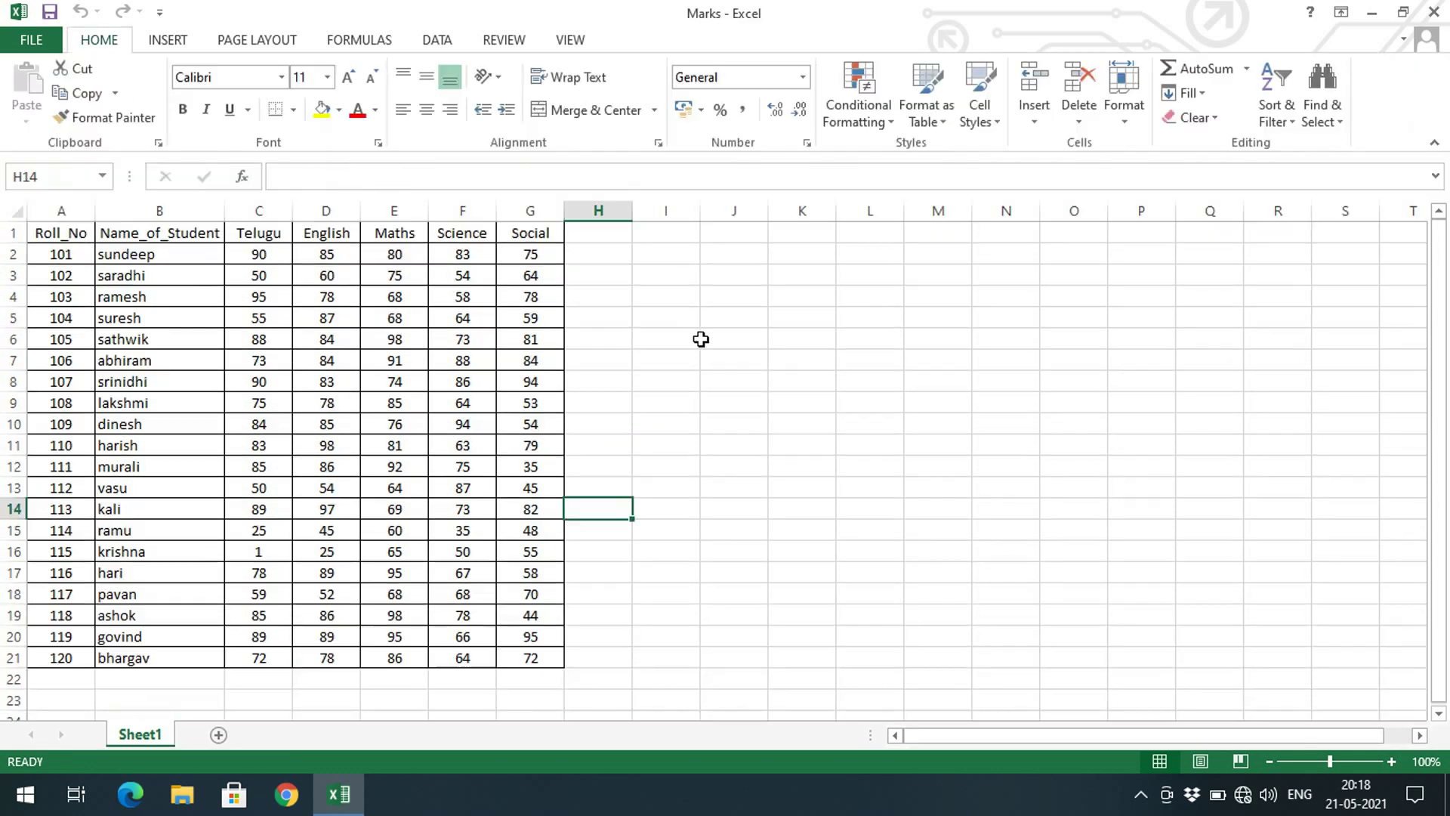
left_click(704, 386)
type("sds")
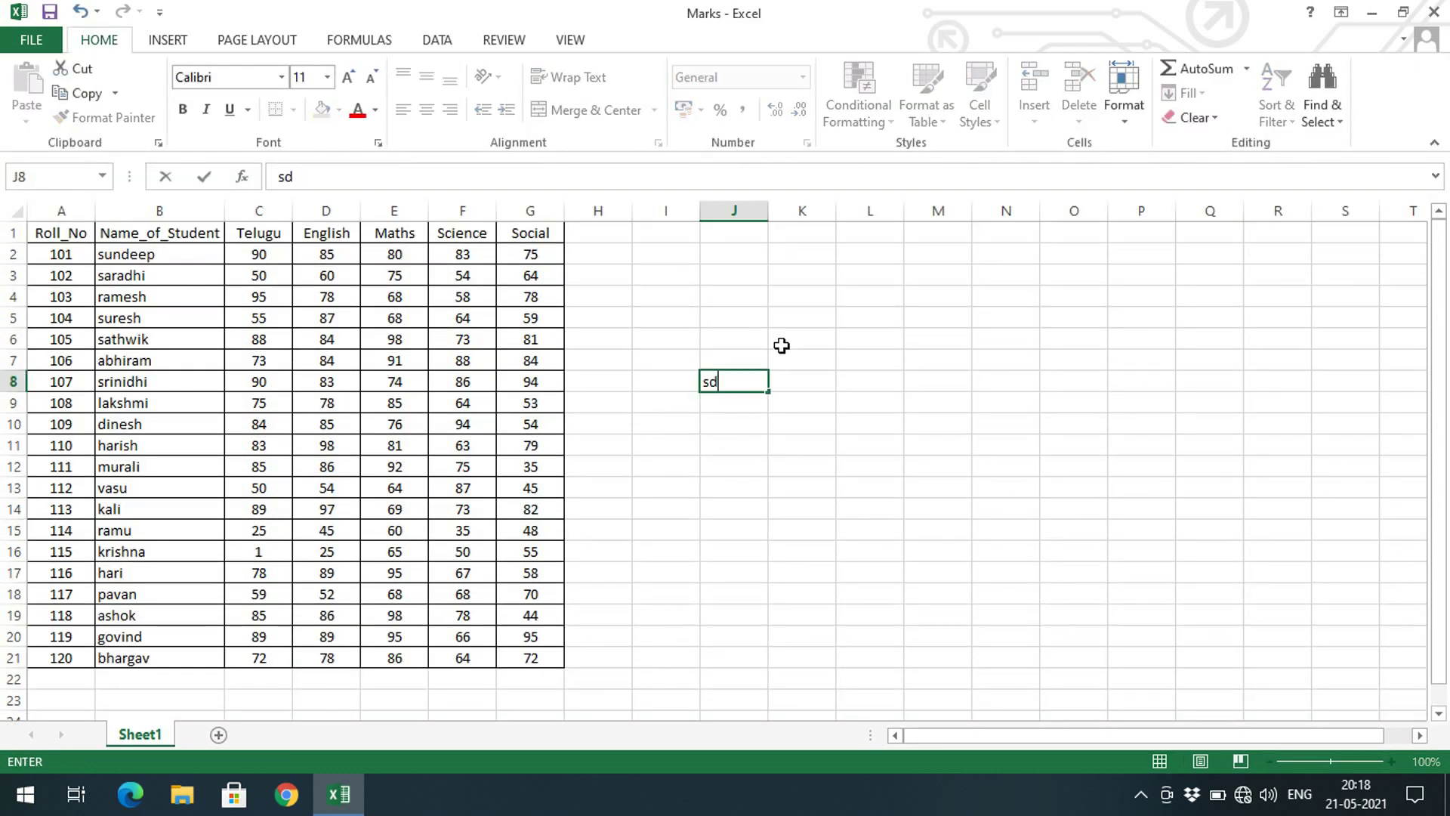
left_click(60, 45)
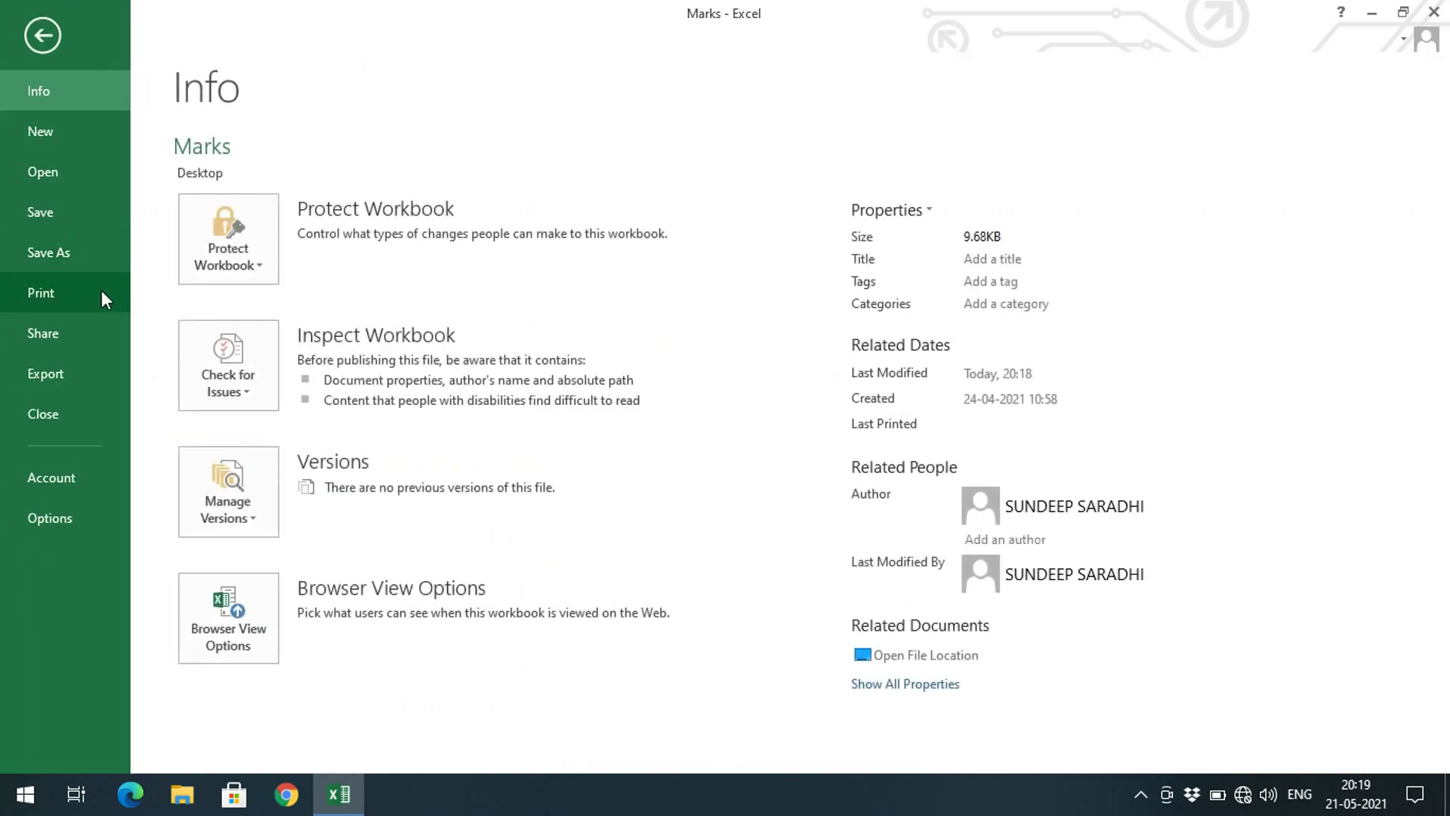
left_click(268, 277)
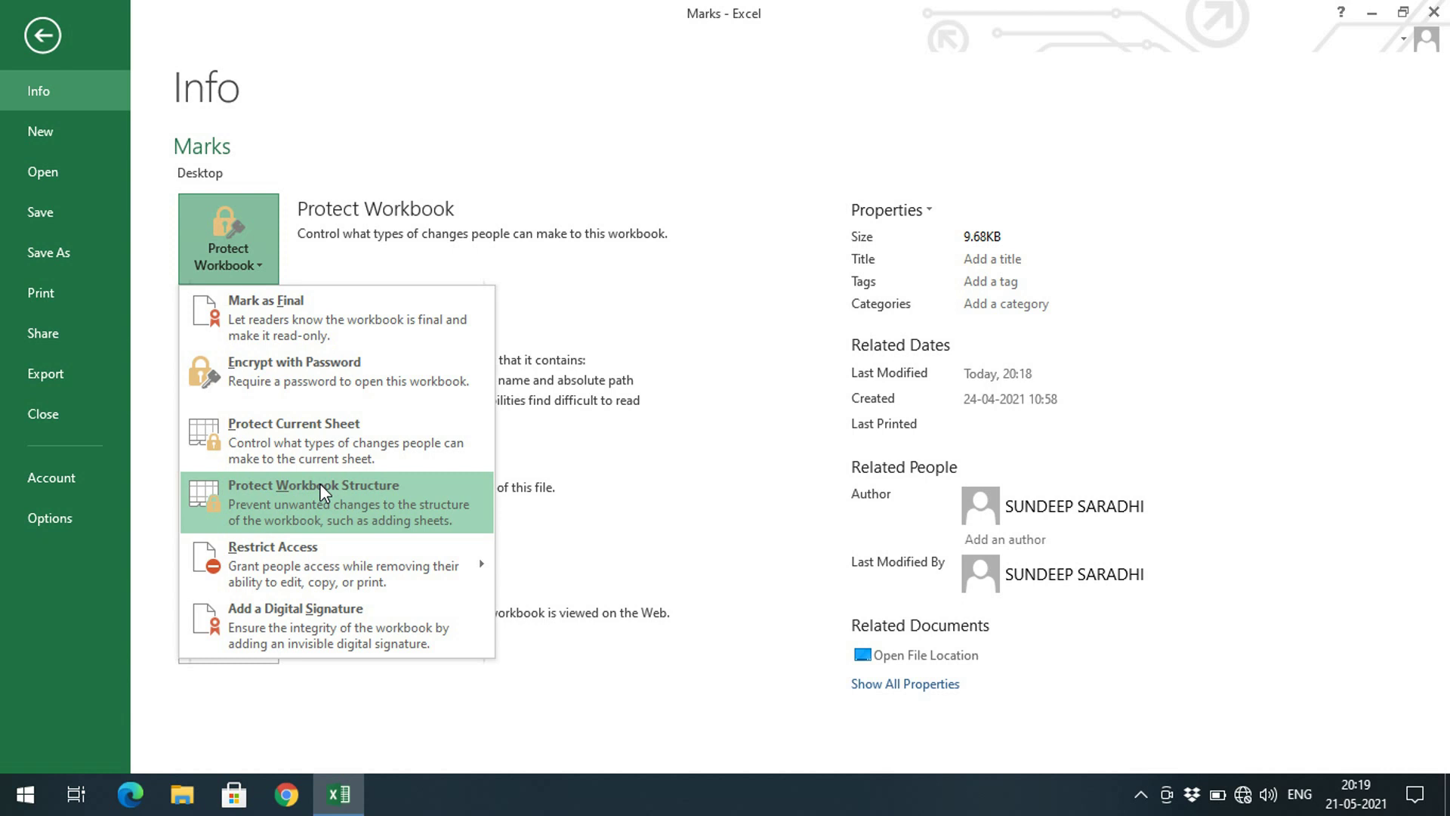
Browse the Protect Workbook options on the File Info page, then return to the worksheet
left_click(50, 42)
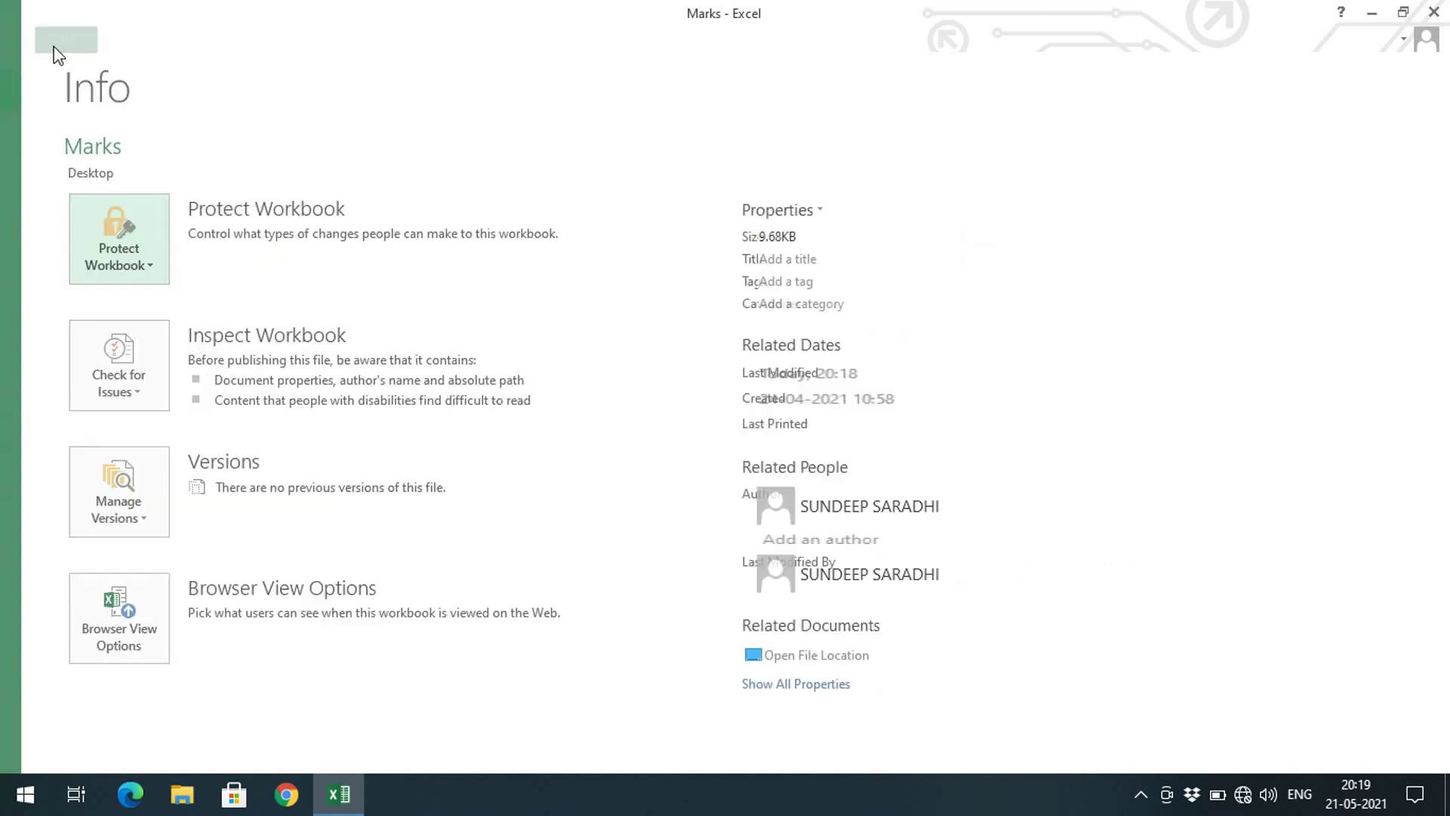
left_click(54, 47)
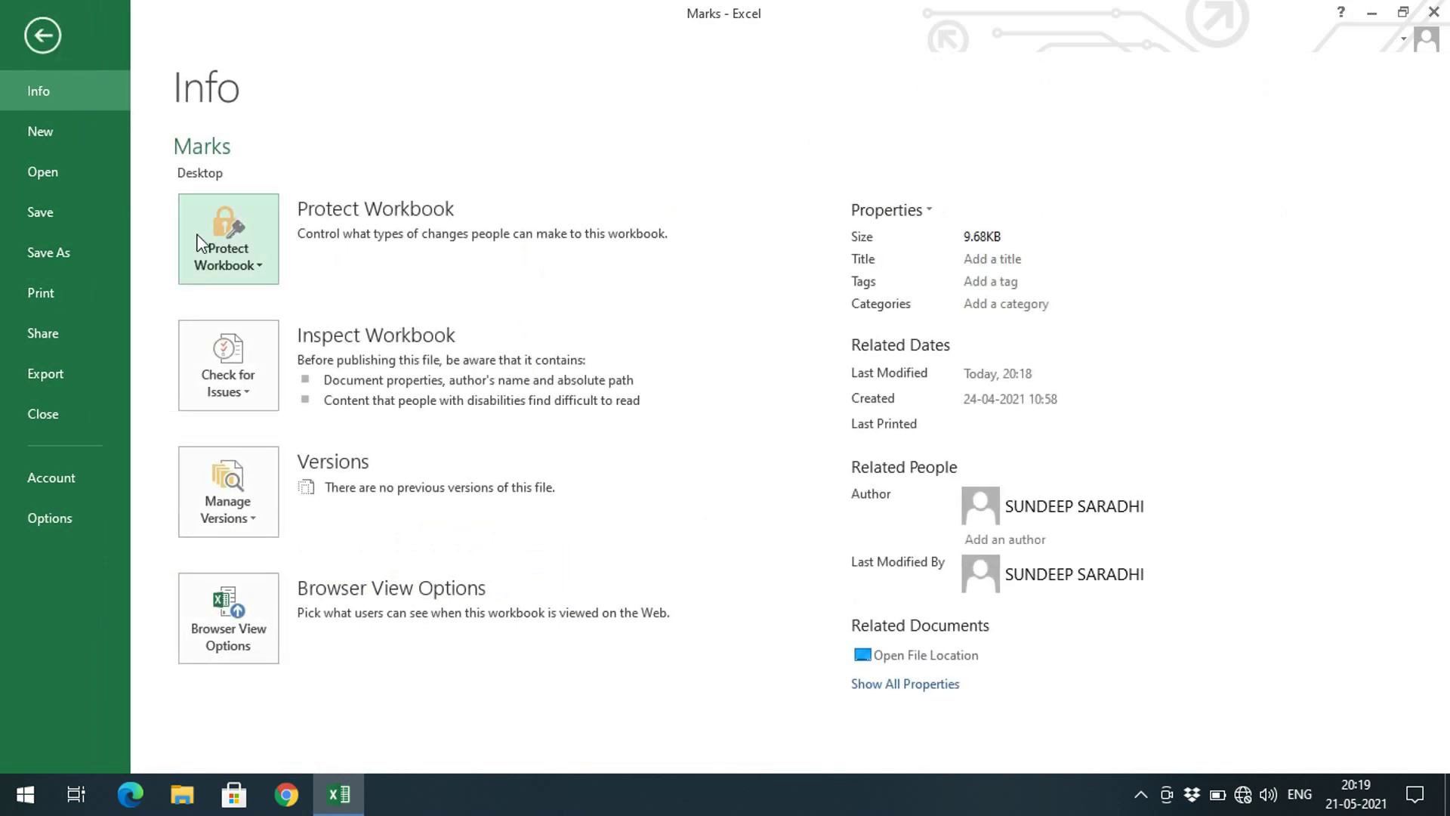
left_click(263, 270)
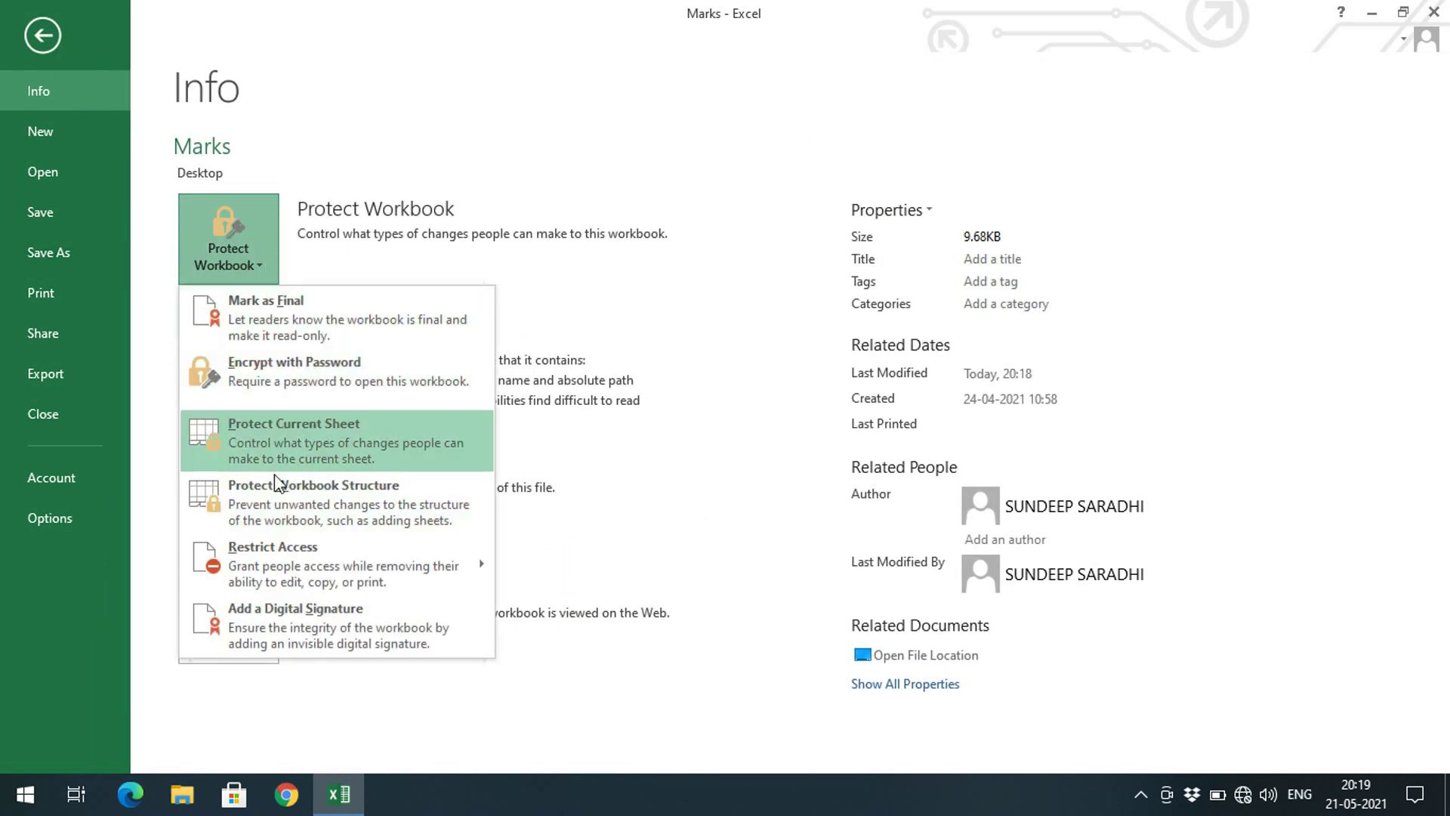
left_click(36, 38)
left_click(35, 39)
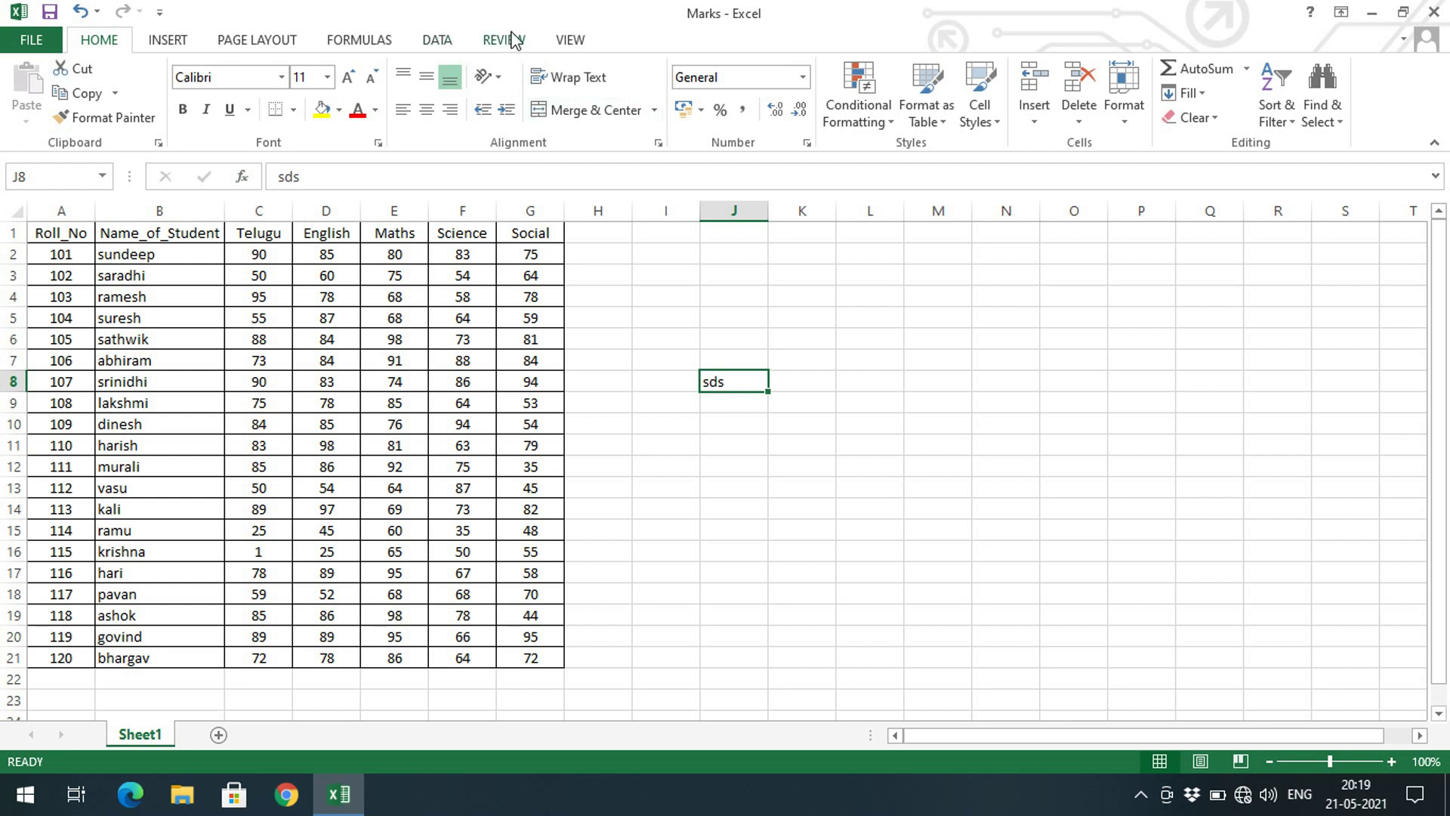
Show the REVIEW tab's protection tools and recheck the Protect Workbook options
left_click(514, 40)
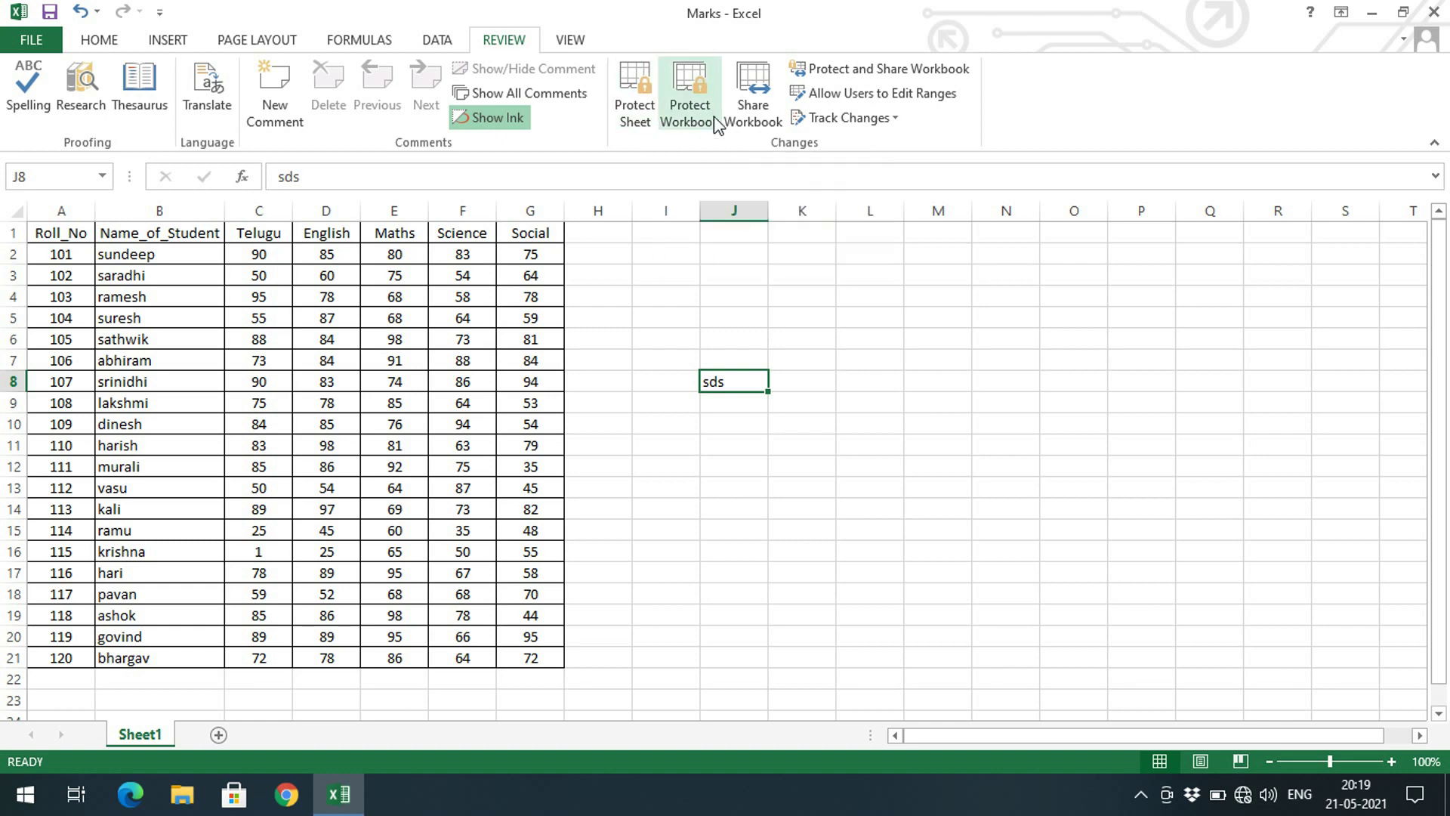
left_click(32, 39)
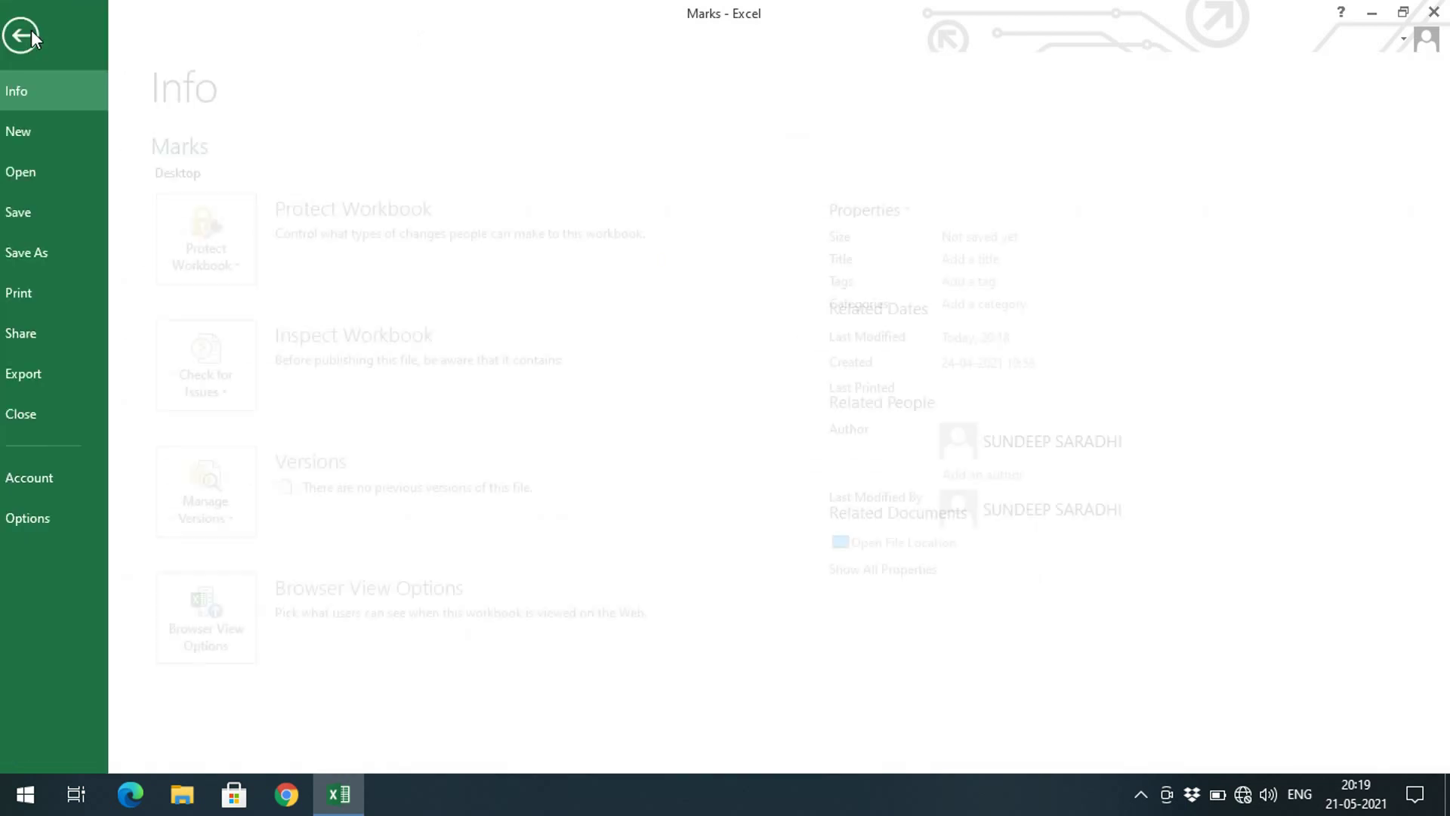
left_click(261, 276)
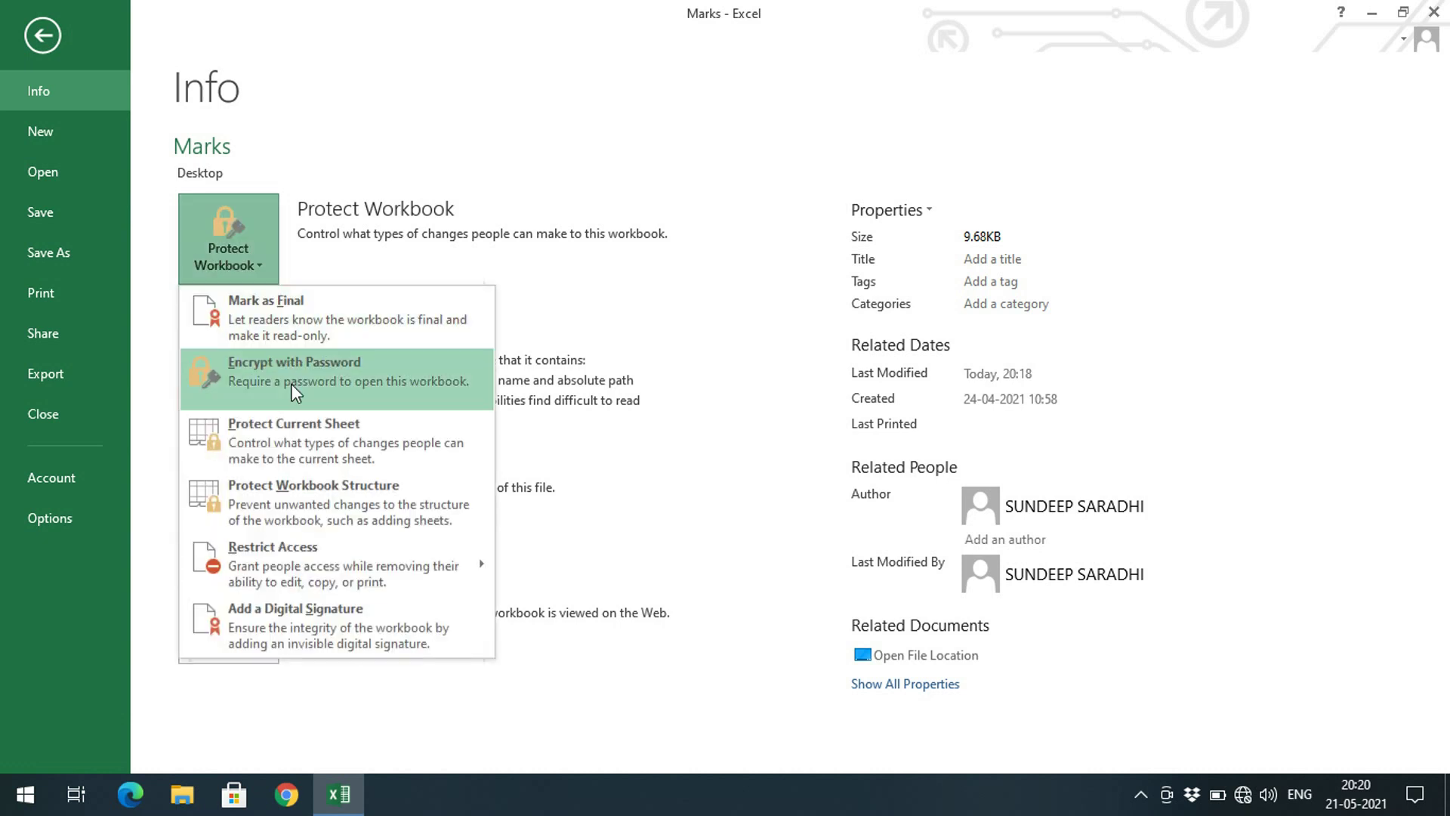
left_click(31, 38)
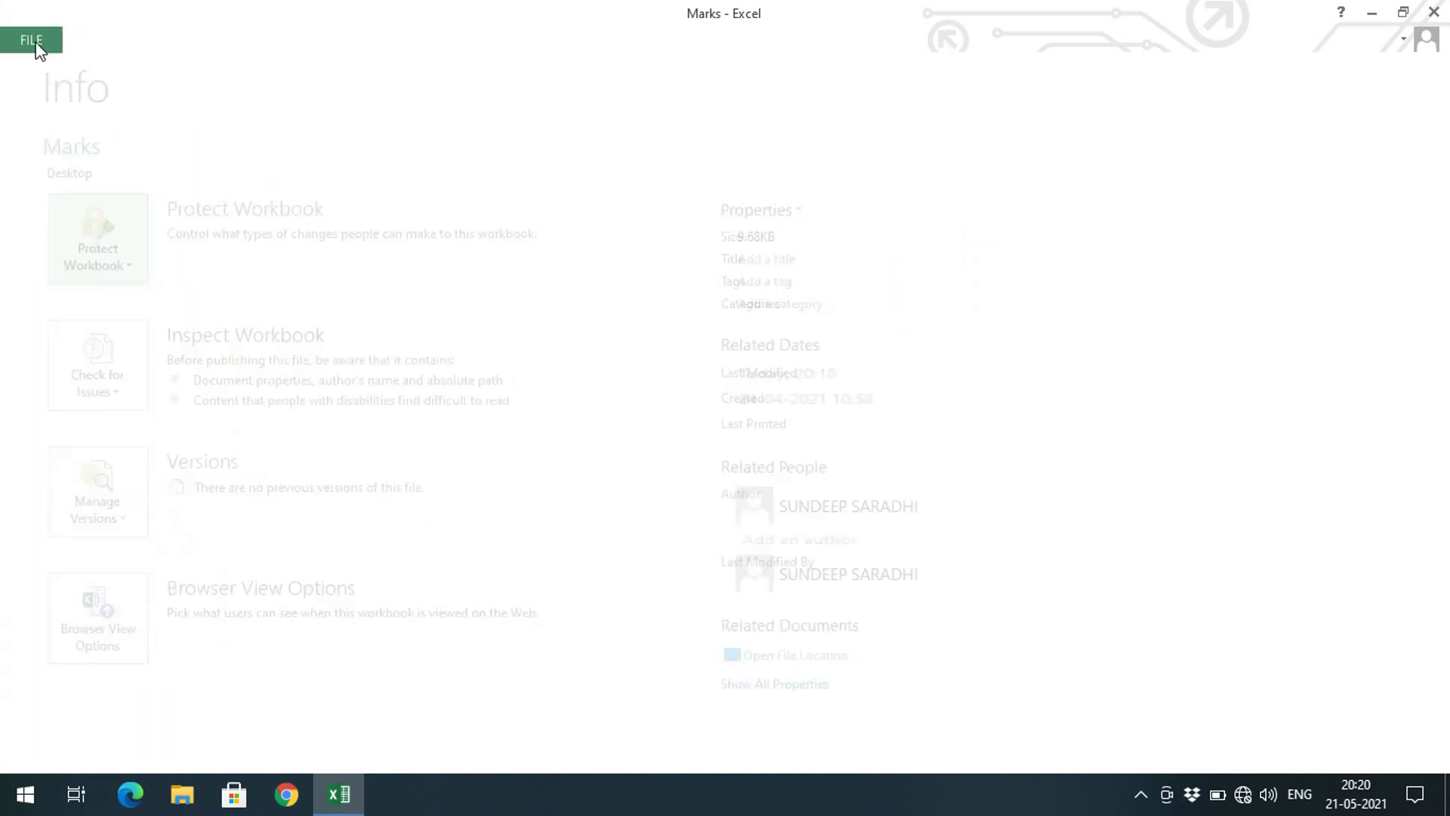
Clear the test entry from cell J8, leaving only the marks table
left_click(499, 359)
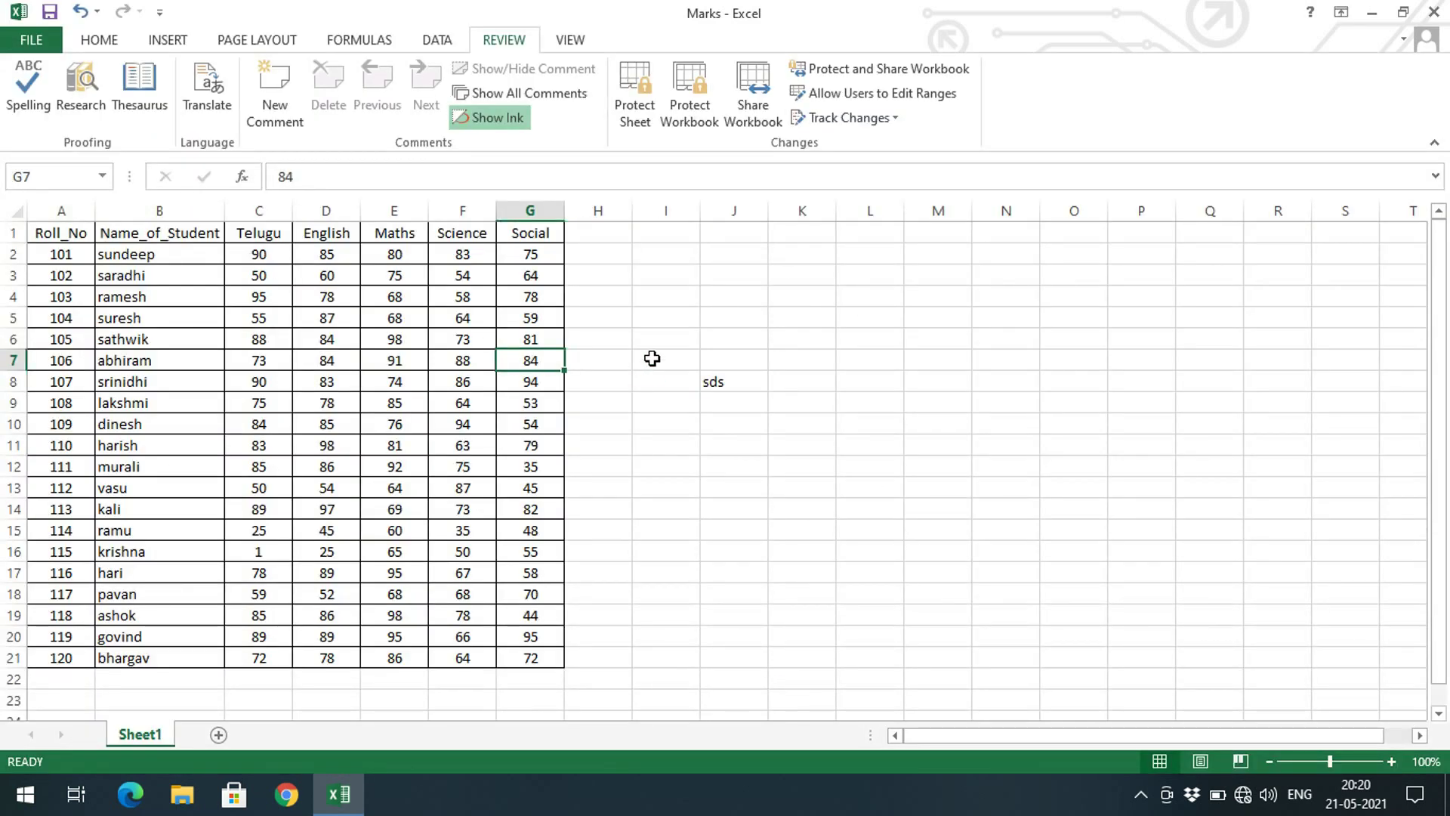
left_click(712, 383)
key("Delete")
left_click(814, 462)
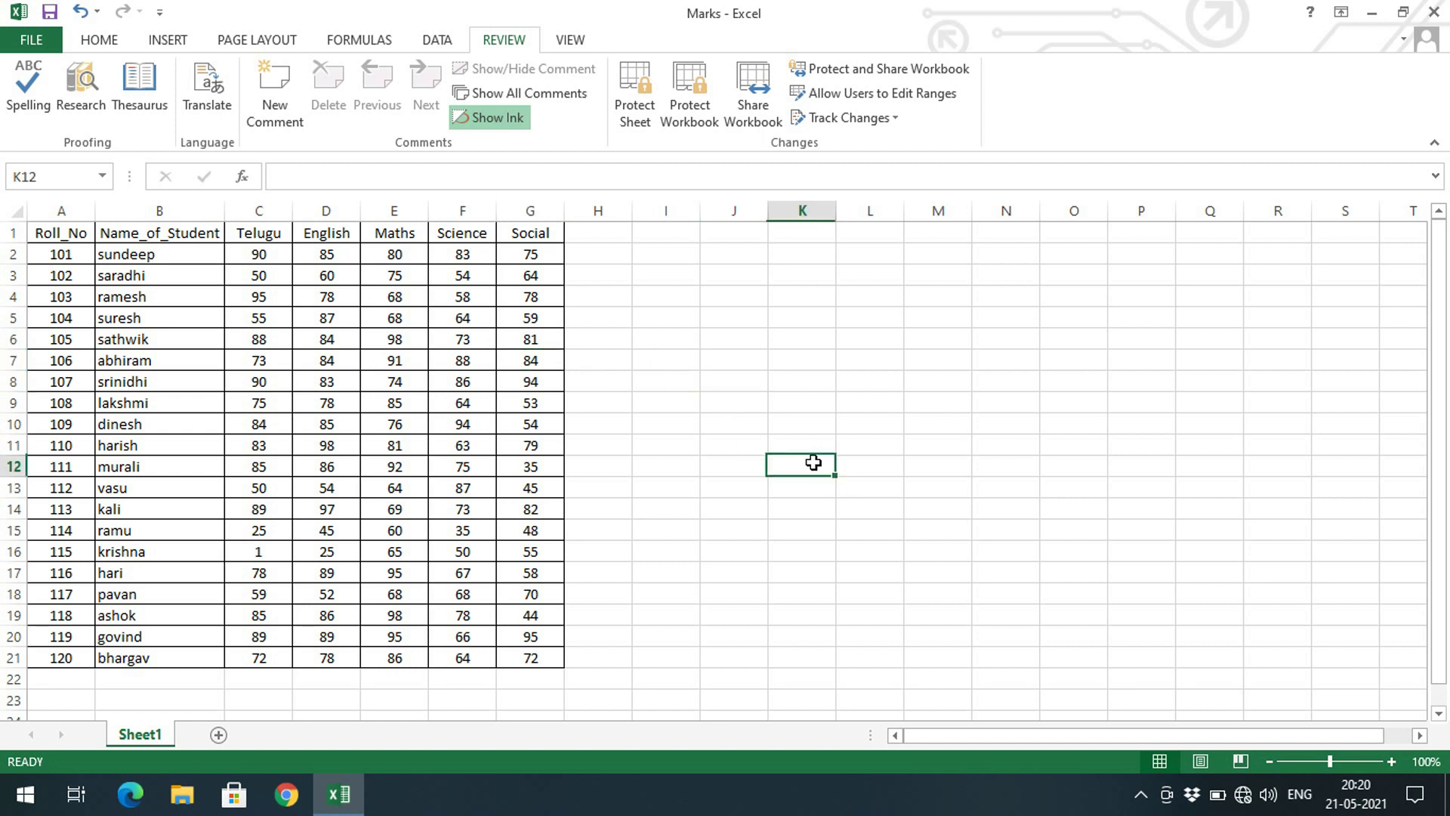